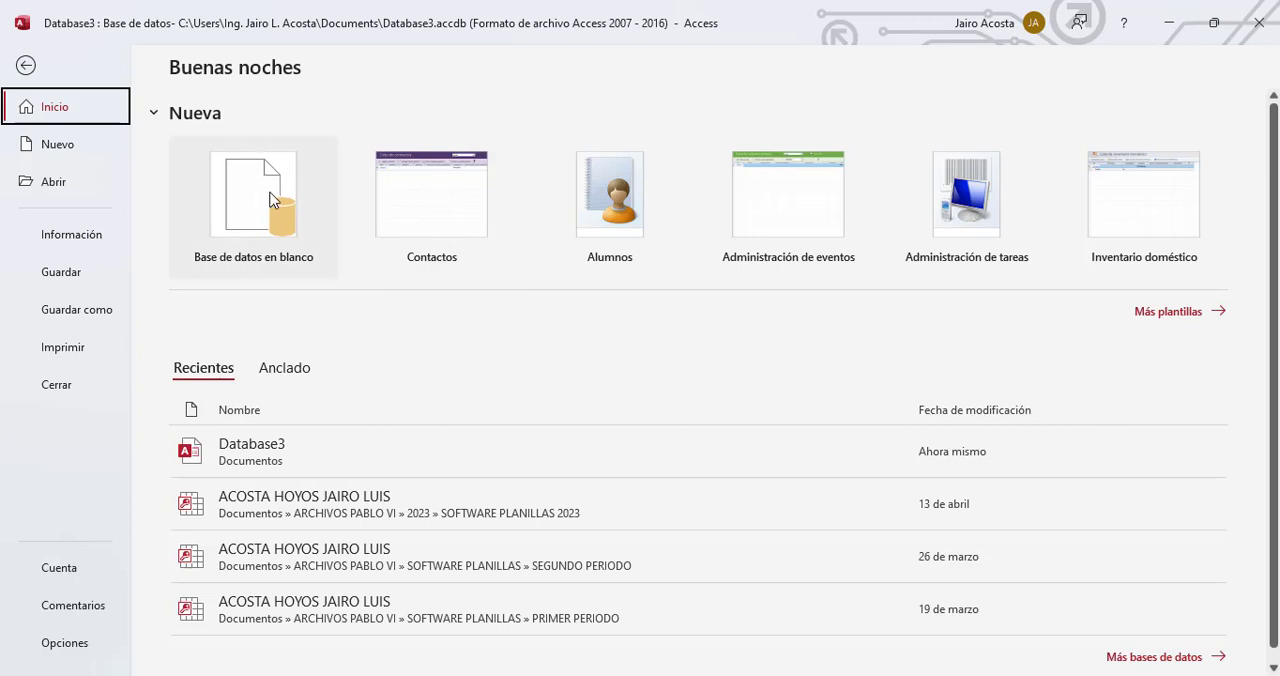
# Step: Create a blank database with the file name MI BASE DE DATOS
pyautogui.click(245, 224)
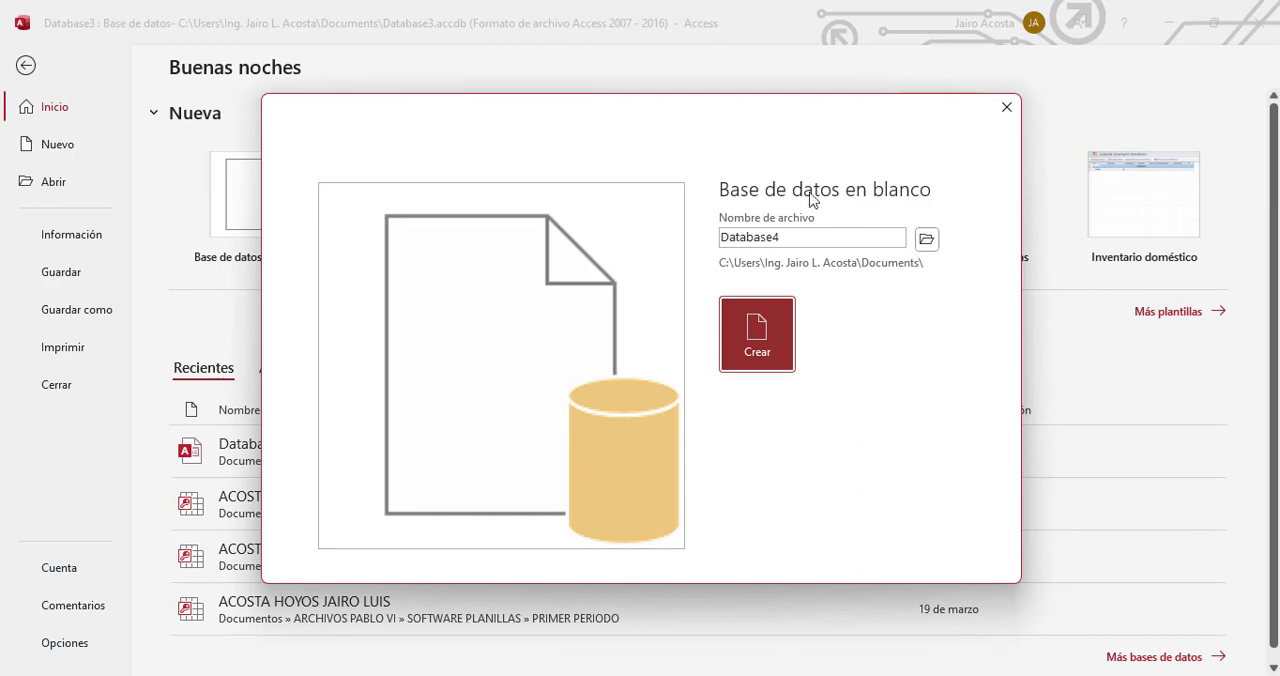
pyautogui.click(802, 241)
pyautogui.click(802, 241)
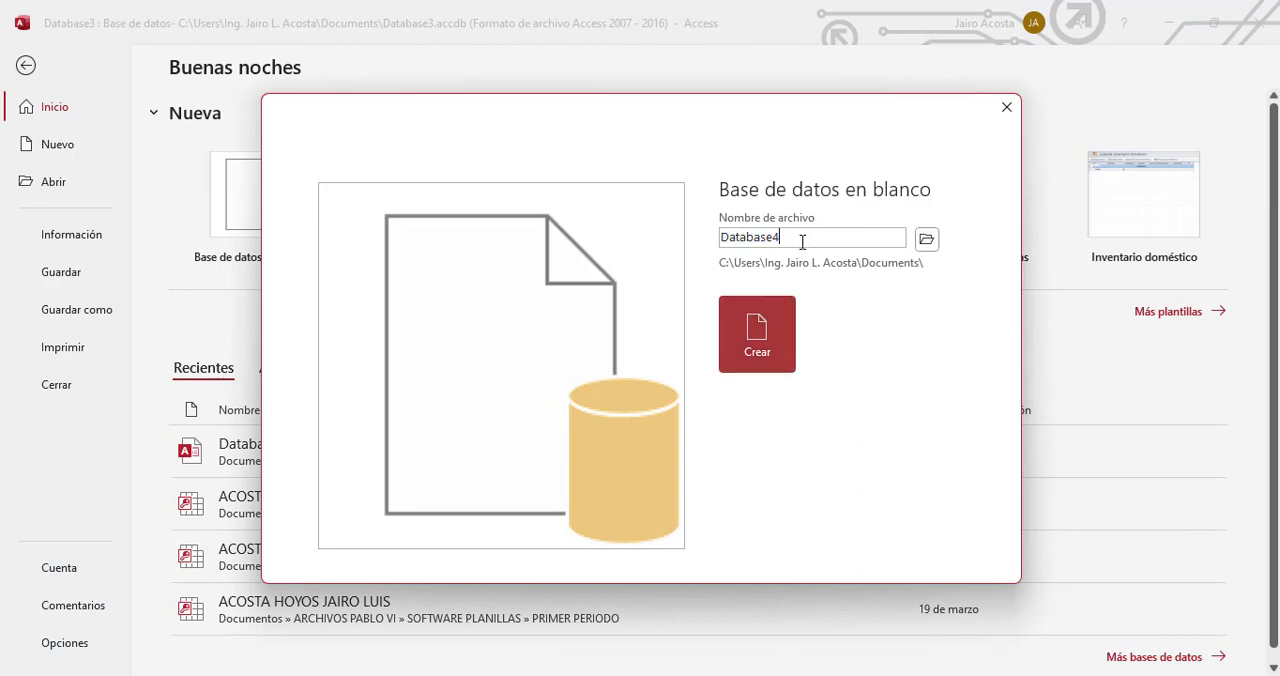
pyautogui.press('BackSpace')
pyautogui.press('BackSpace')
pyautogui.press('BackSpace')
pyautogui.press('BackSpace')
pyautogui.press('BackSpace')
pyautogui.press('BackSpace')
pyautogui.press('BackSpace')
pyautogui.press('BackSpace')
pyautogui.press('BackSpace')
pyautogui.write('MI BASE DE DATOS')
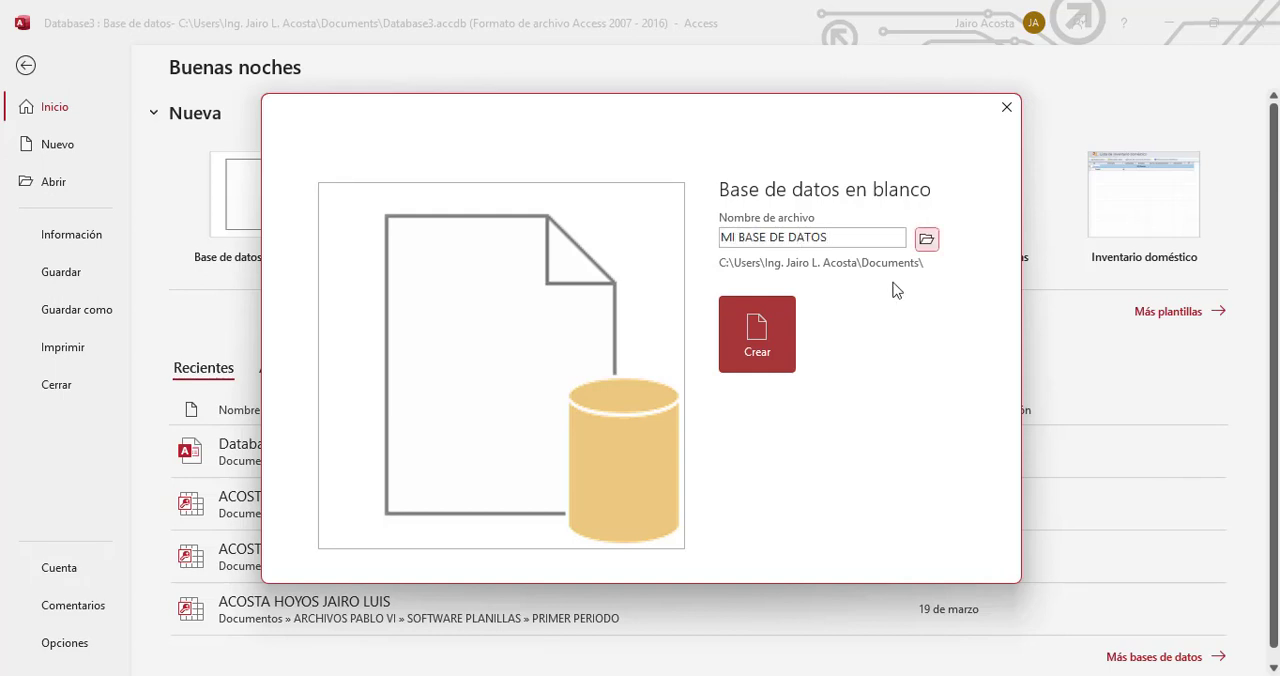
pyautogui.click(757, 330)
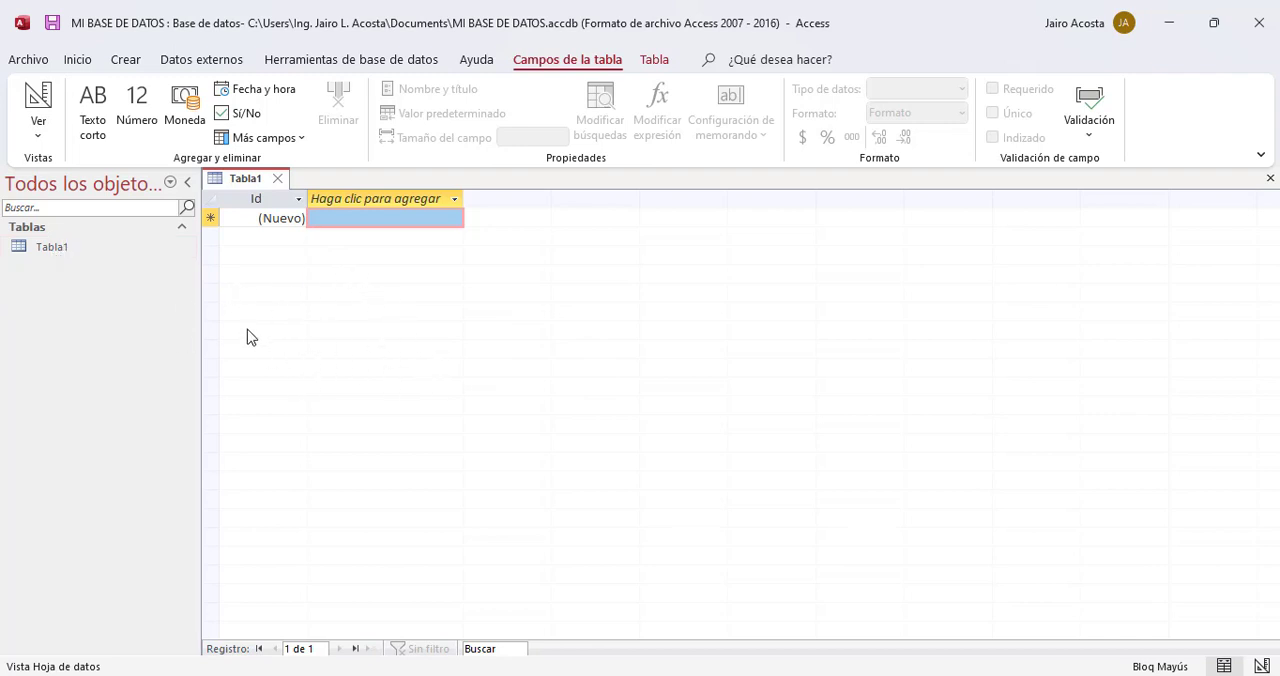
# Step: Switch the new table to design view, saving it under the name CLIENTES
pyautogui.click(37, 97)
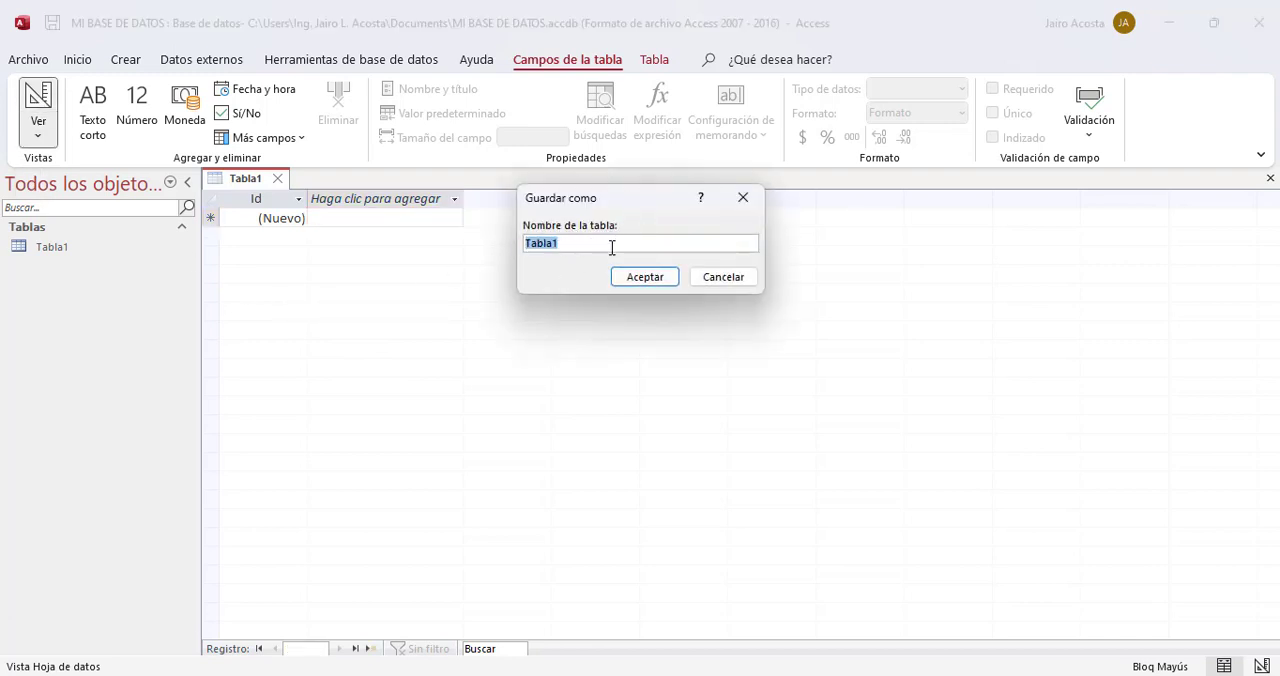
pyautogui.write('CLIE')
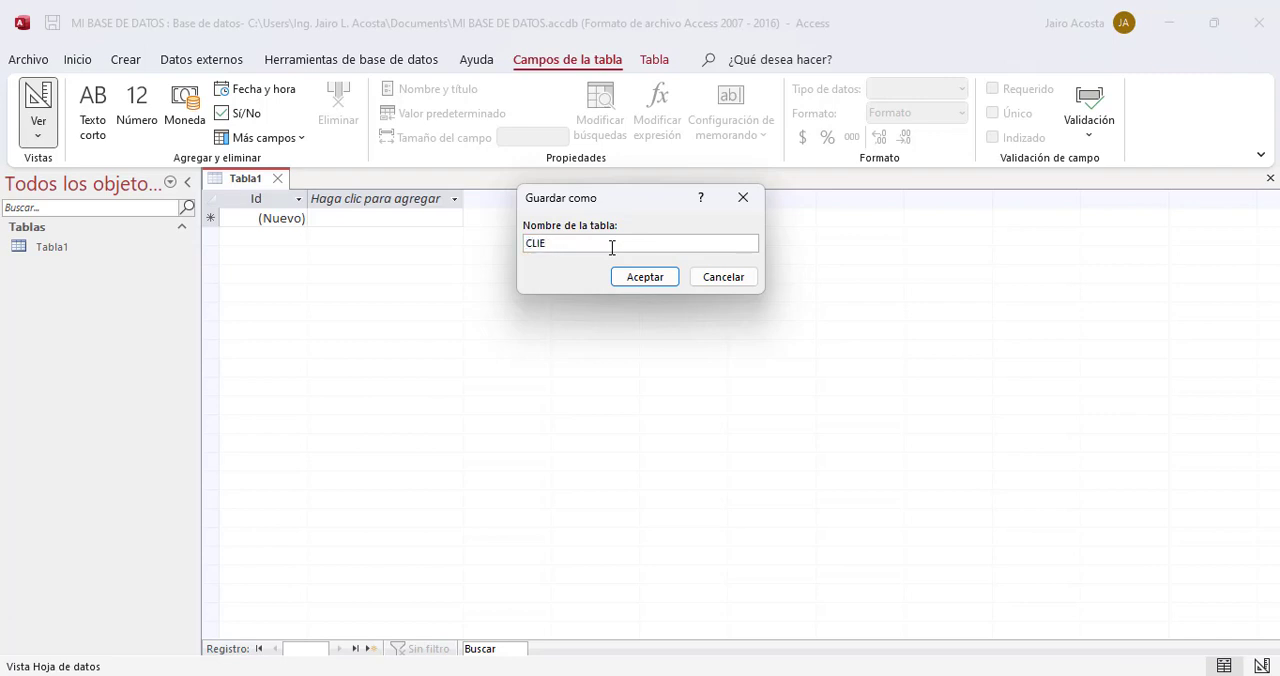
pyautogui.press('capslock')
pyautogui.write('NTES')
pyautogui.click(645, 278)
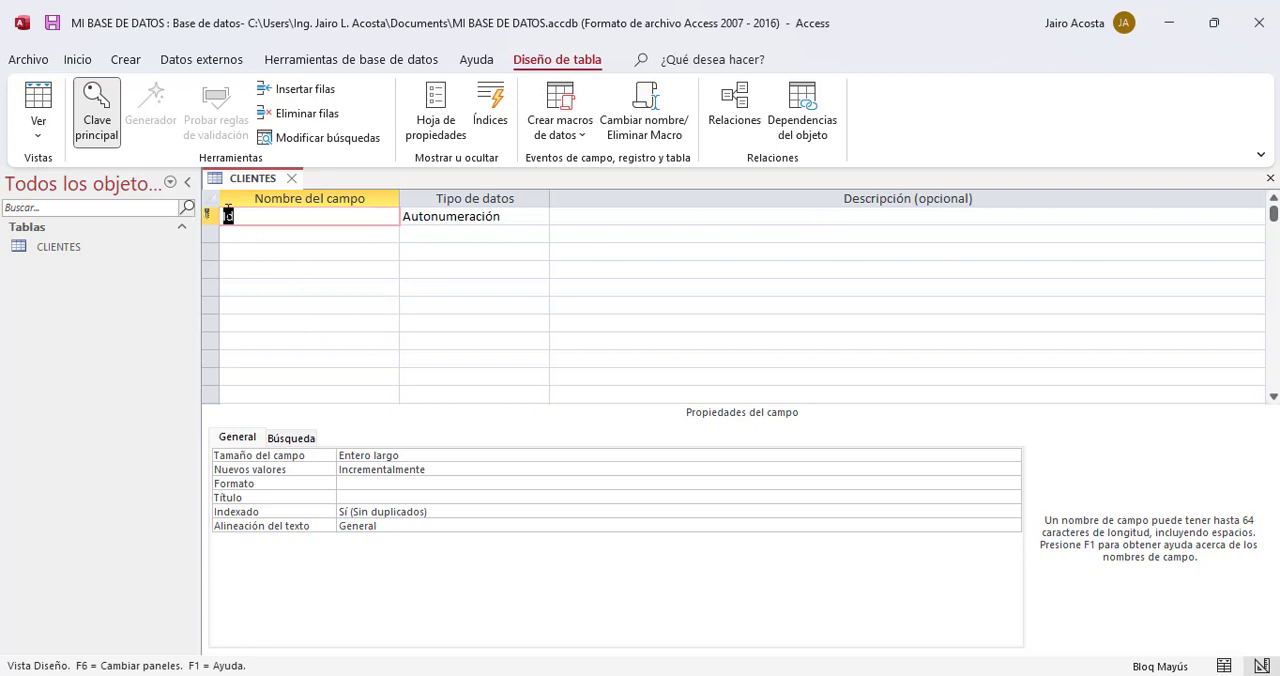
# Step: Rename the Id field to Id_clientes and choose Autonumeración as its data type
pyautogui.click(259, 216)
pyautogui.doubleClick(249, 221)
pyautogui.click(267, 221)
pyautogui.write('_LIENT')
pyautogui.press('capslock')
pyautogui.press('BackSpace')
pyautogui.press('BackSpace')
pyautogui.press('BackSpace')
pyautogui.press('BackSpace')
pyautogui.press('BackSpace')
pyautogui.write('clientes')
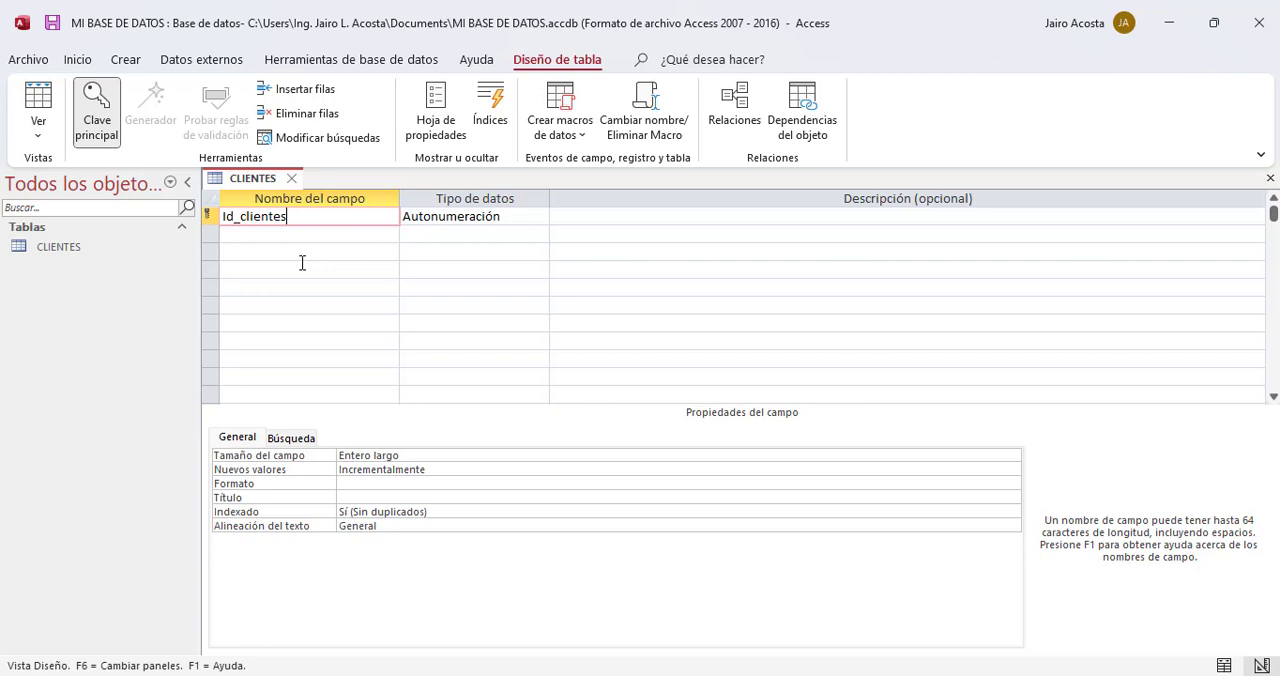
pyautogui.click(494, 214)
pyautogui.click(540, 217)
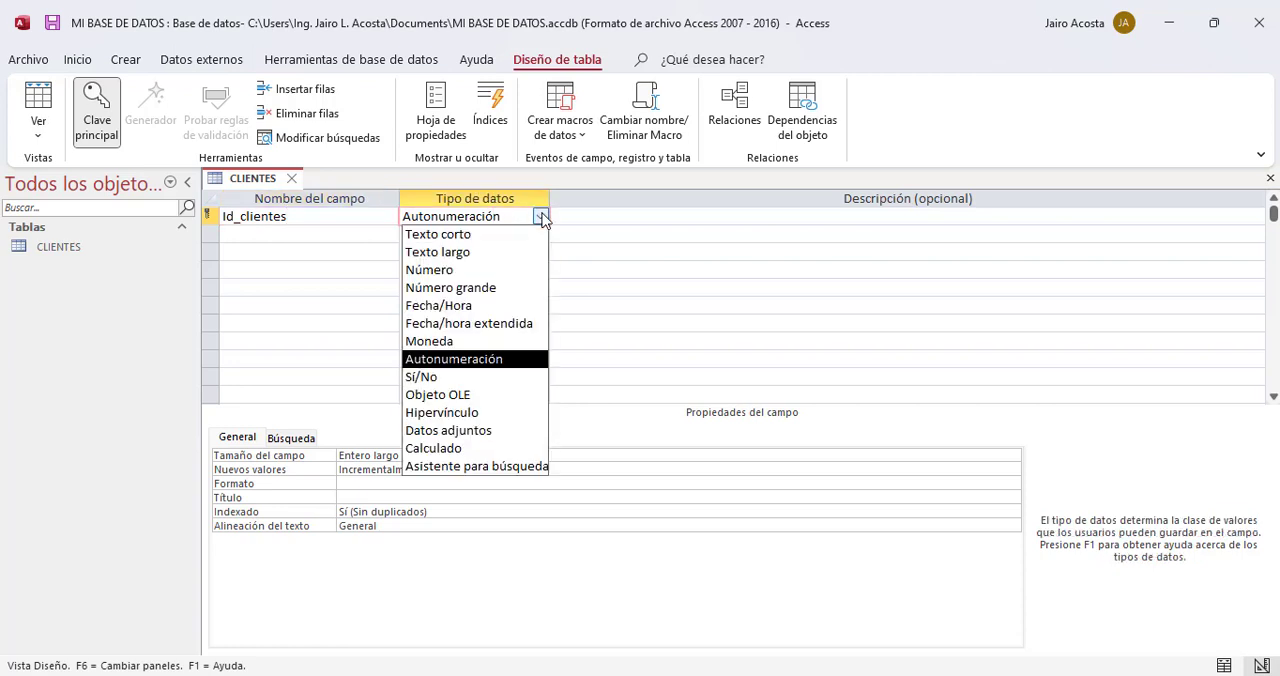
pyautogui.click(462, 359)
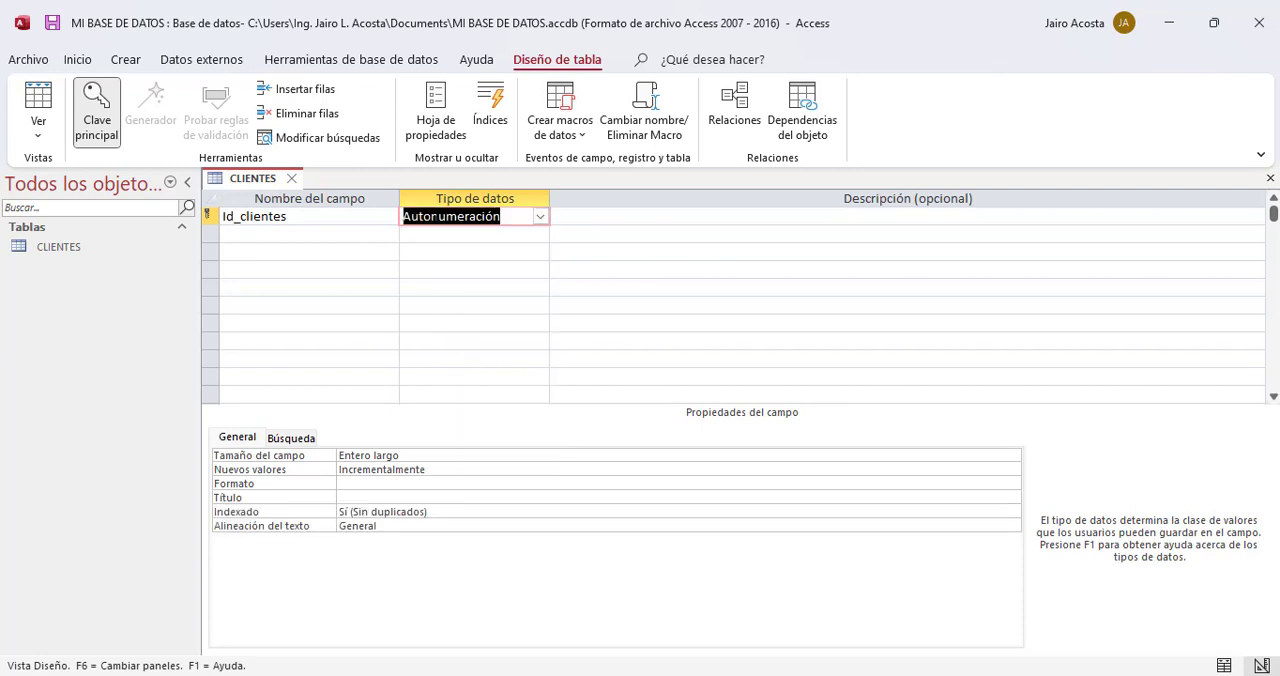
# Step: Add a field named nombre with the Texto corto data type below the Id_clientes field
pyautogui.click(318, 231)
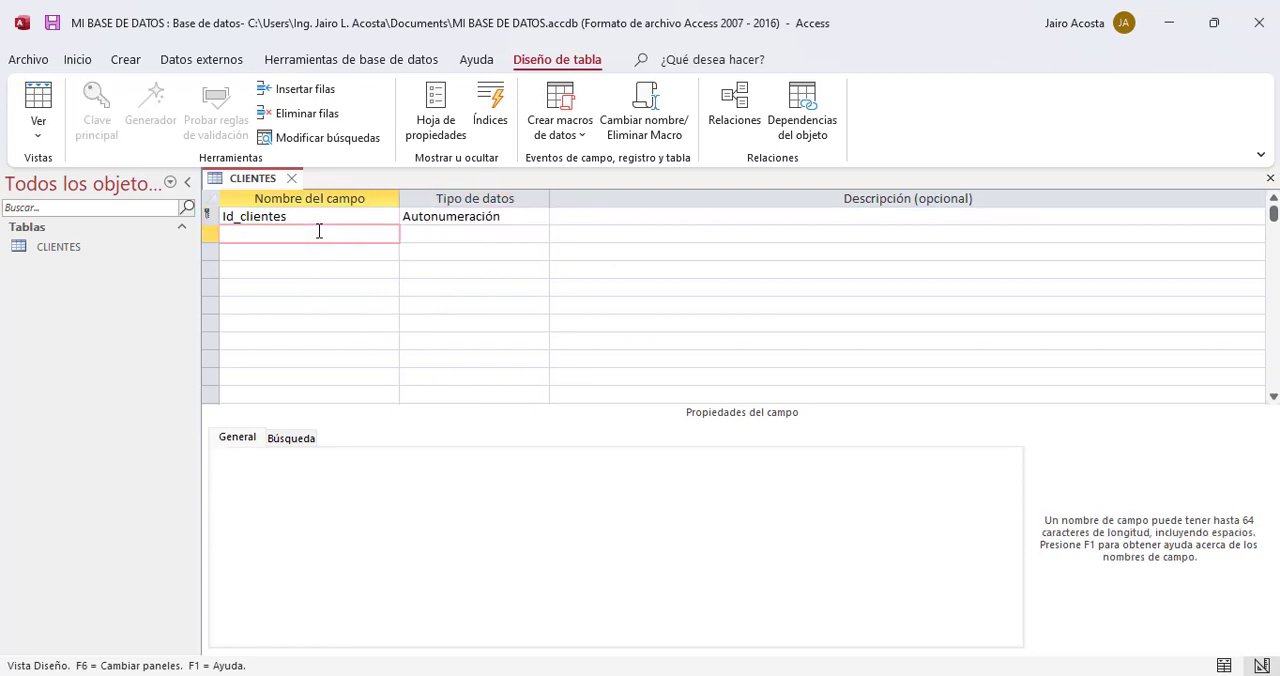
pyautogui.write('nombre')
pyautogui.click(508, 239)
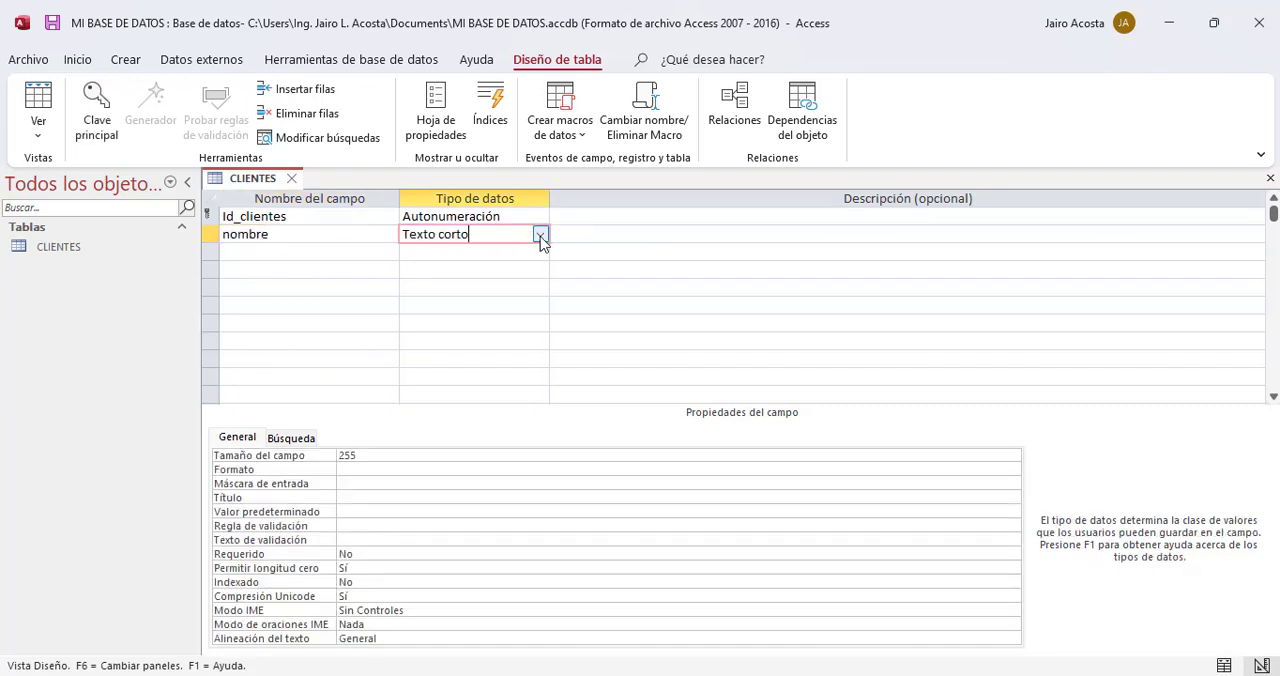
pyautogui.click(539, 236)
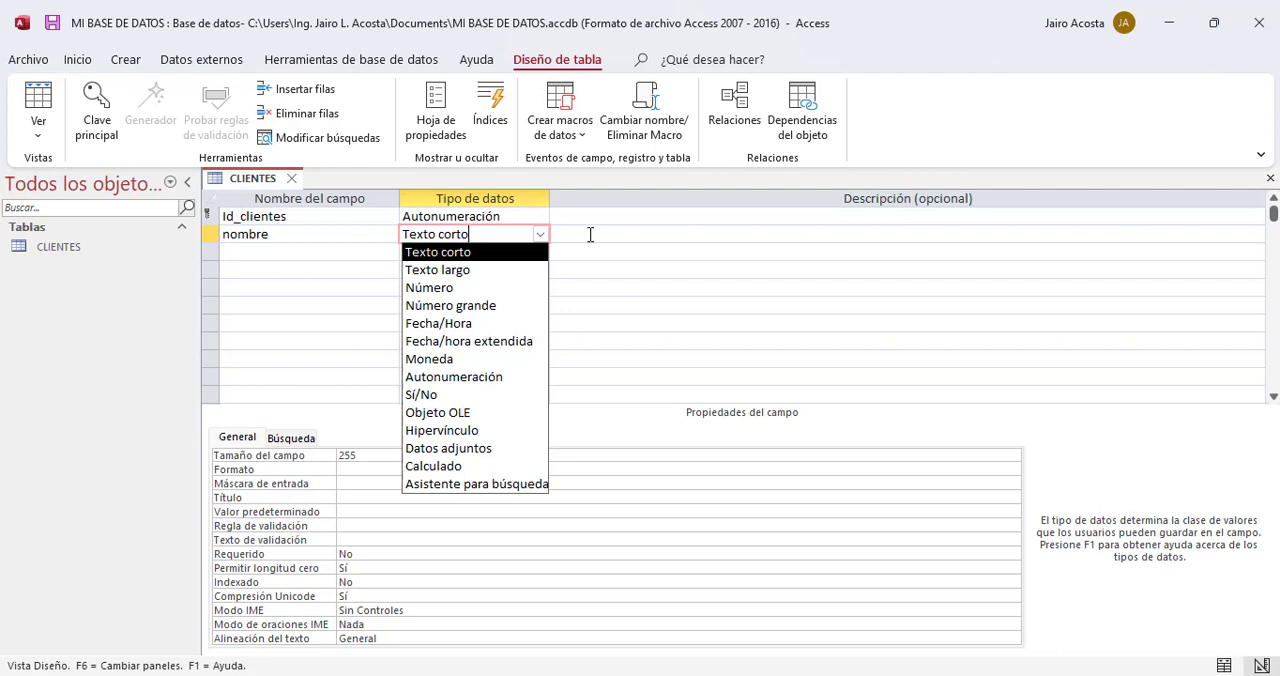
# Step: Add a field named apellidos with the Texto corto data type in the next row
pyautogui.click(271, 254)
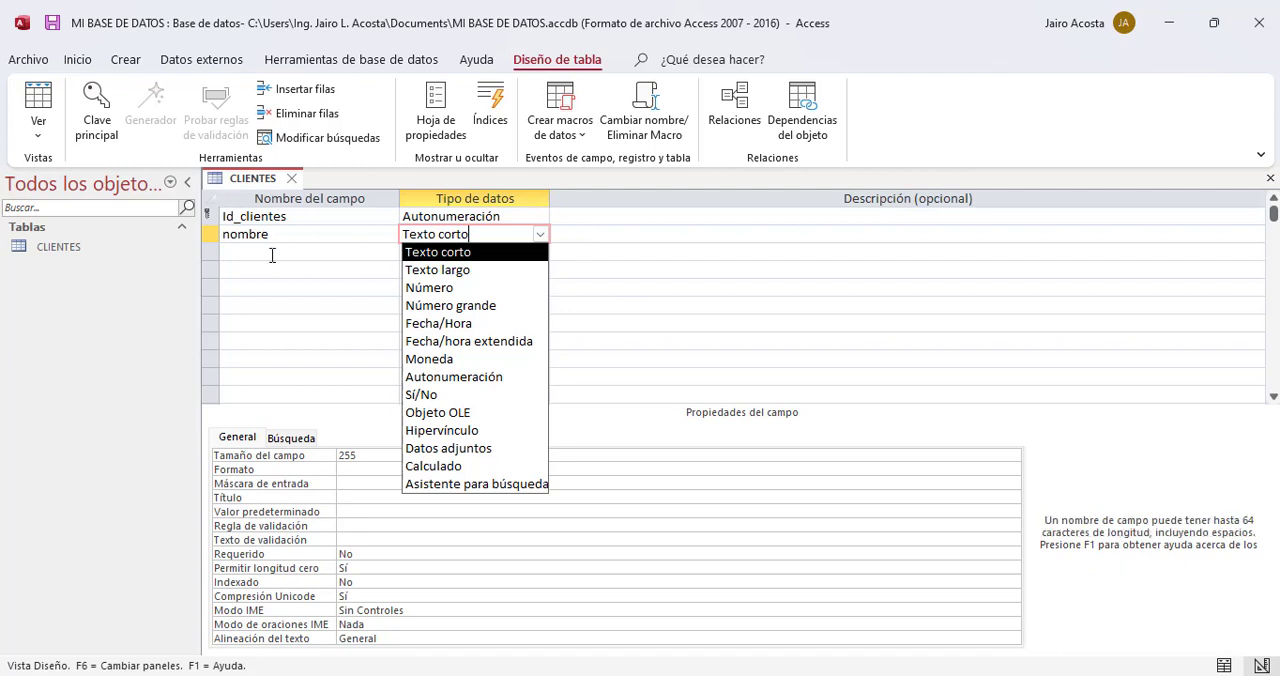
pyautogui.write('apell')
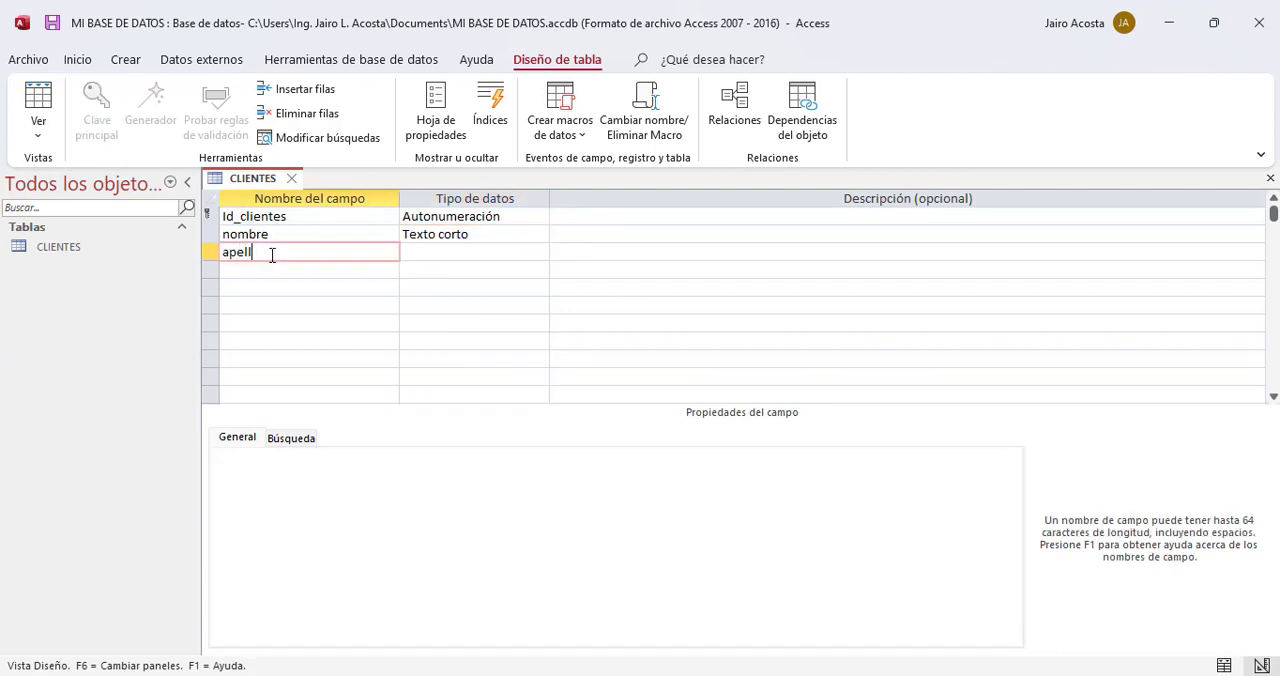
pyautogui.write('idos')
pyautogui.click(487, 253)
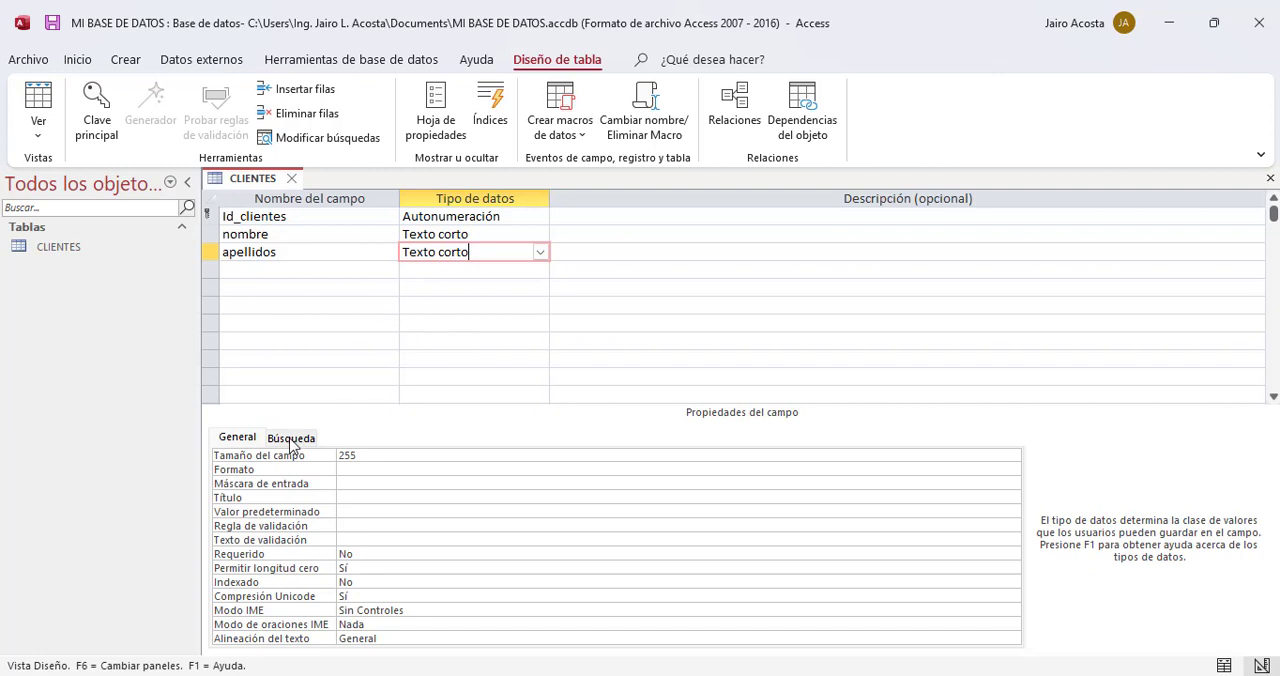
# Step: Rename the nombre field to its plural form, nombres
pyautogui.click(320, 269)
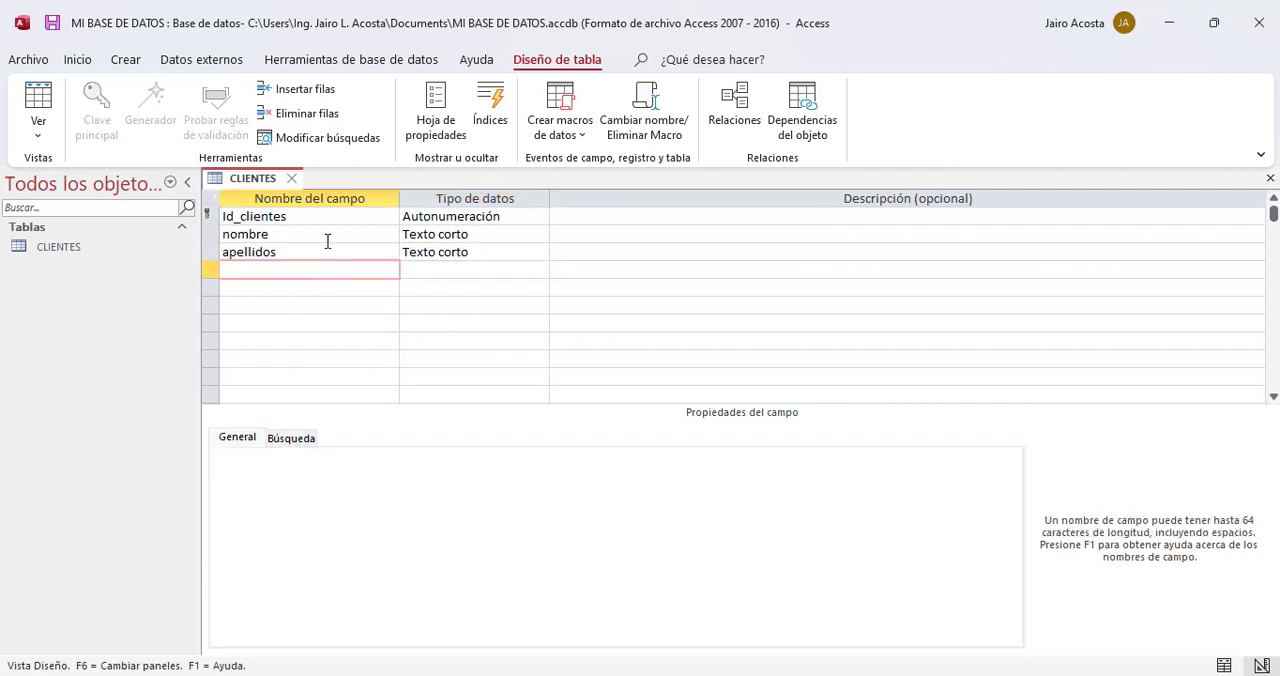
pyautogui.click(327, 241)
pyautogui.write('s')
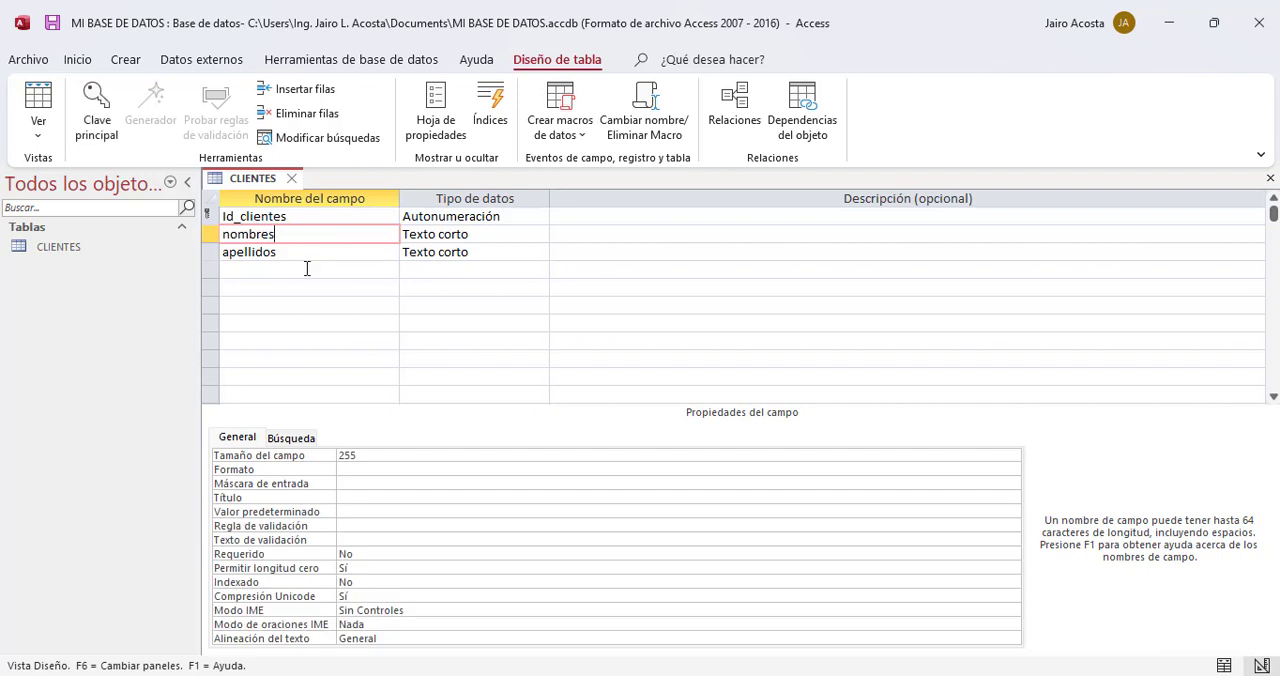
# Step: Add a field named direccion with the Texto corto data type below apellidos
pyautogui.click(307, 268)
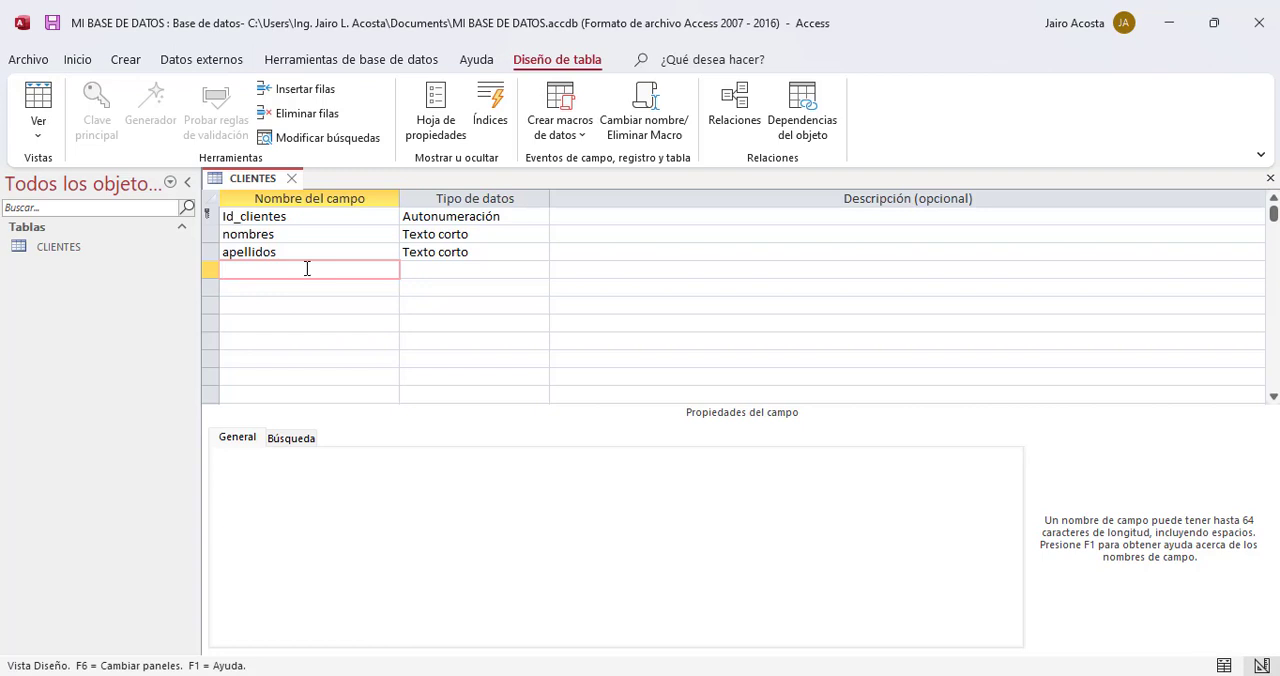
pyautogui.write('direccion')
pyautogui.click(437, 271)
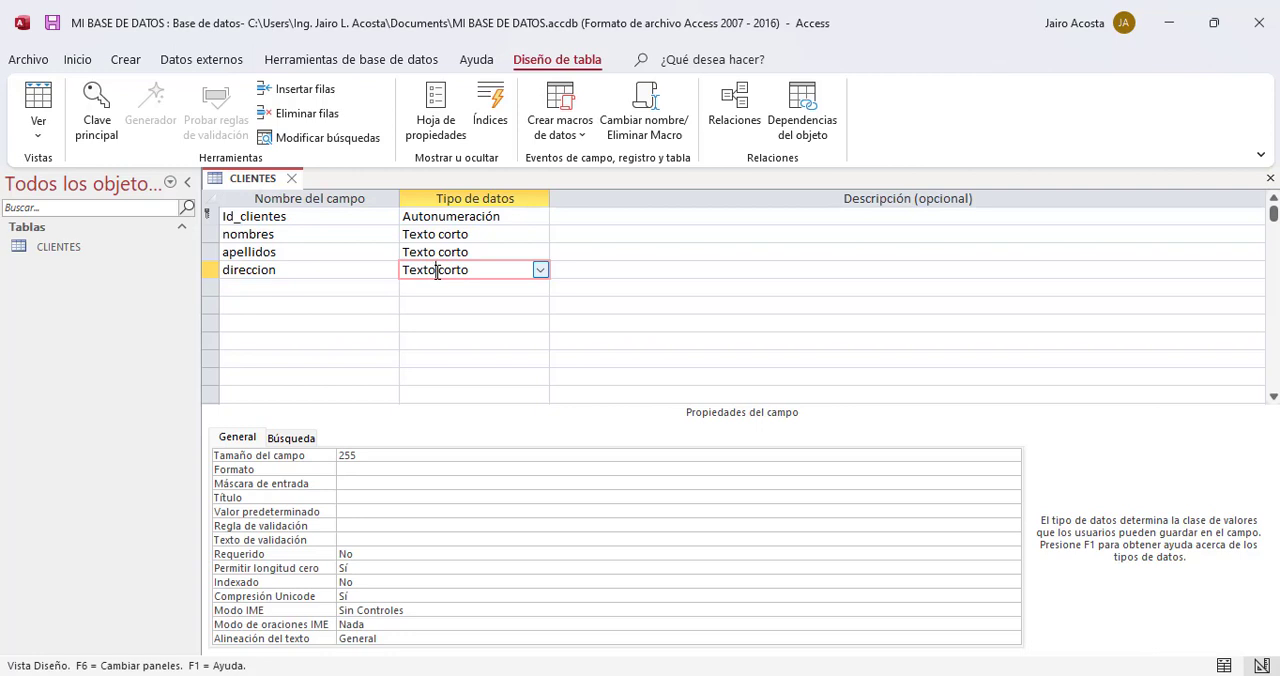
# Step: Add a field named telefono with the Texto corto data type below direccion
pyautogui.click(328, 285)
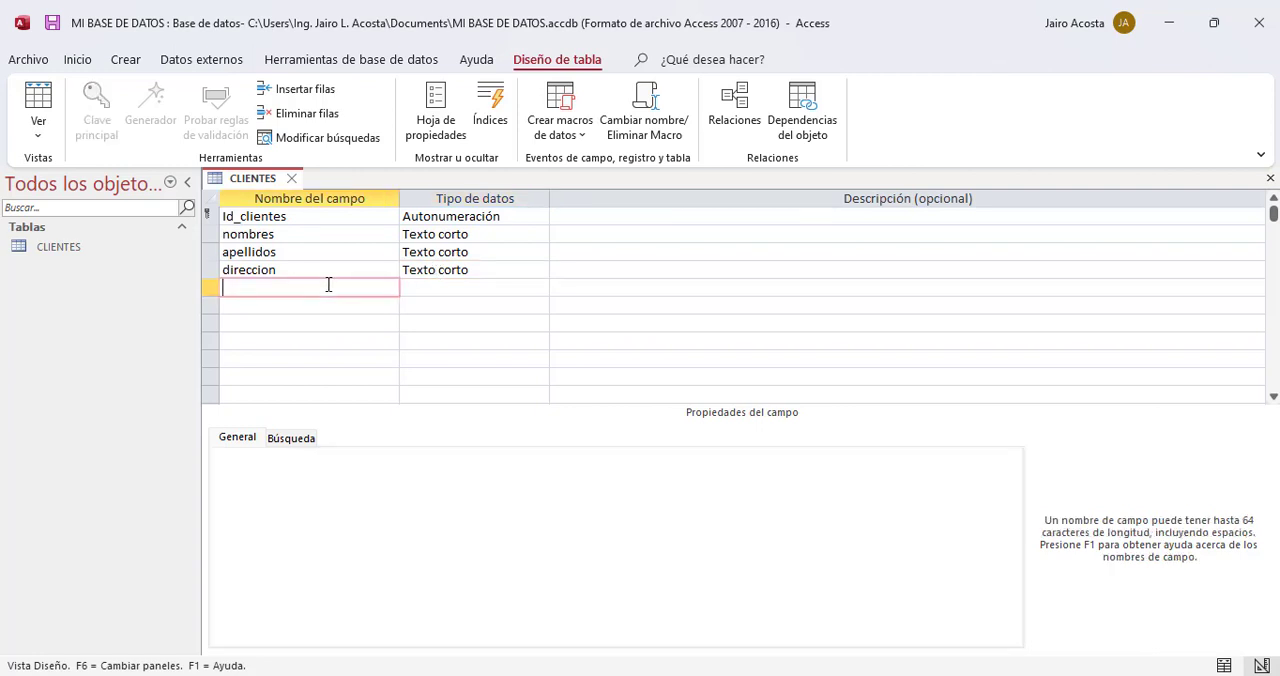
pyautogui.write('telefono')
pyautogui.click(482, 290)
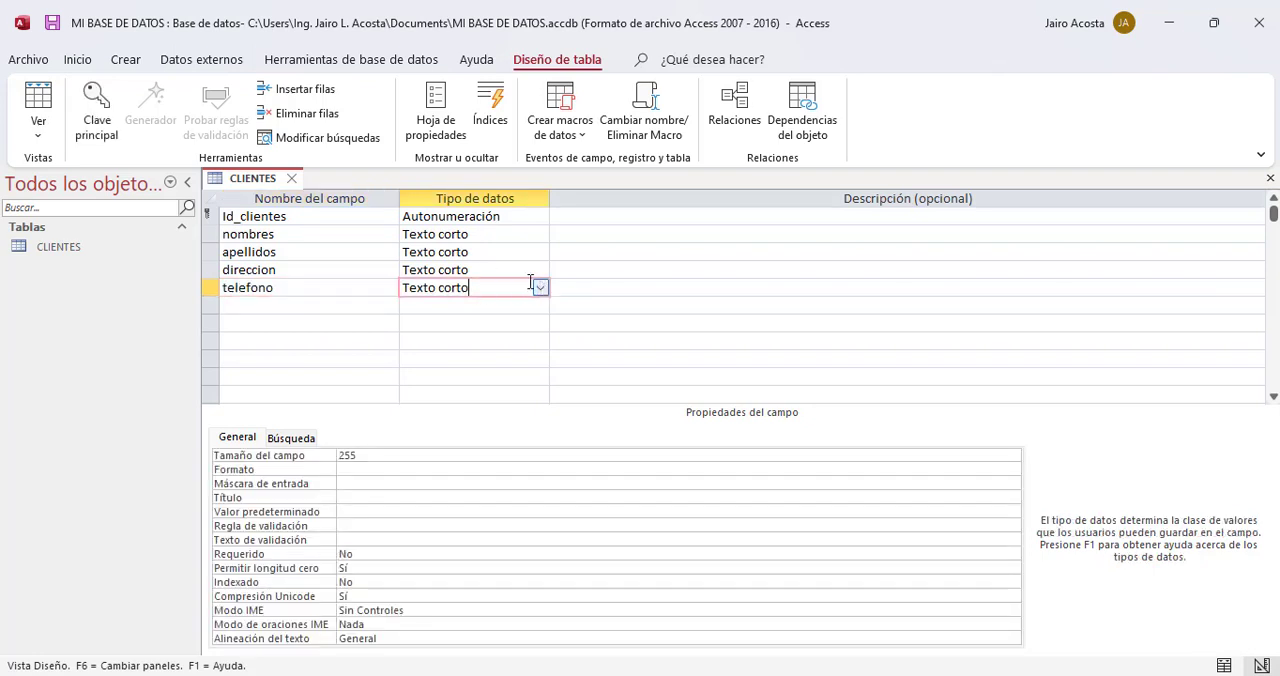
# Step: Try the Número data type on the telefono field and switch it back to Texto corto
pyautogui.click(541, 288)
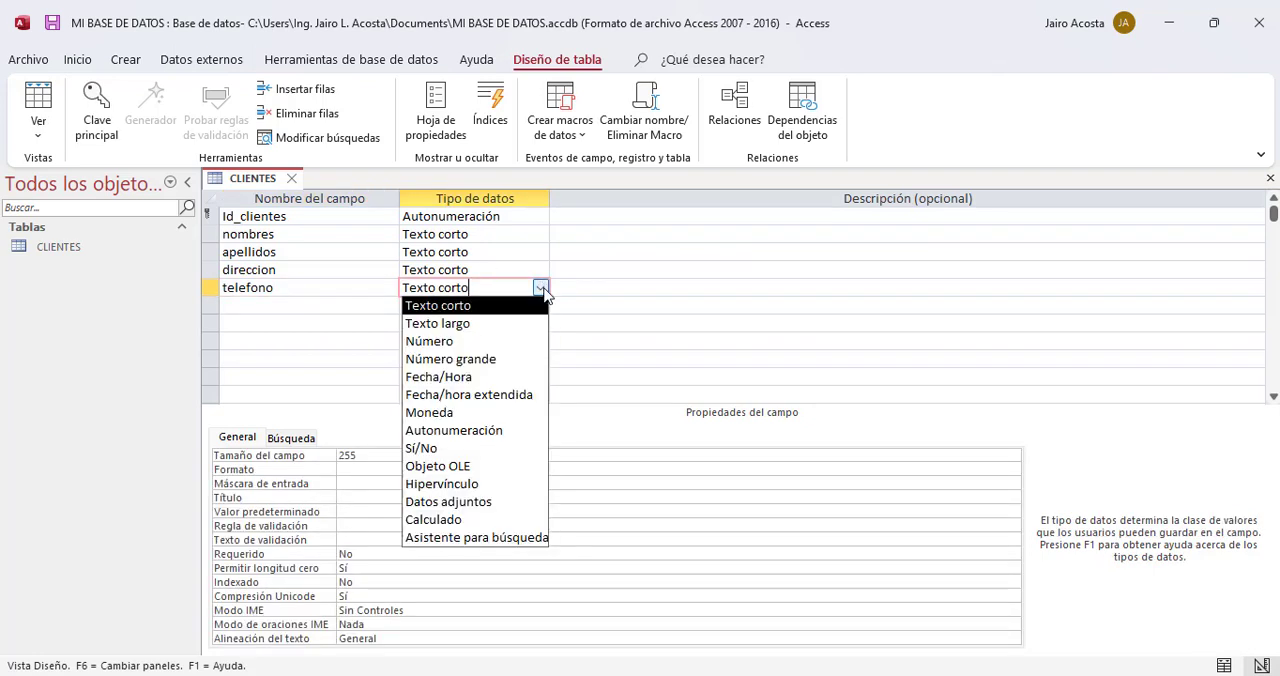
pyautogui.click(480, 342)
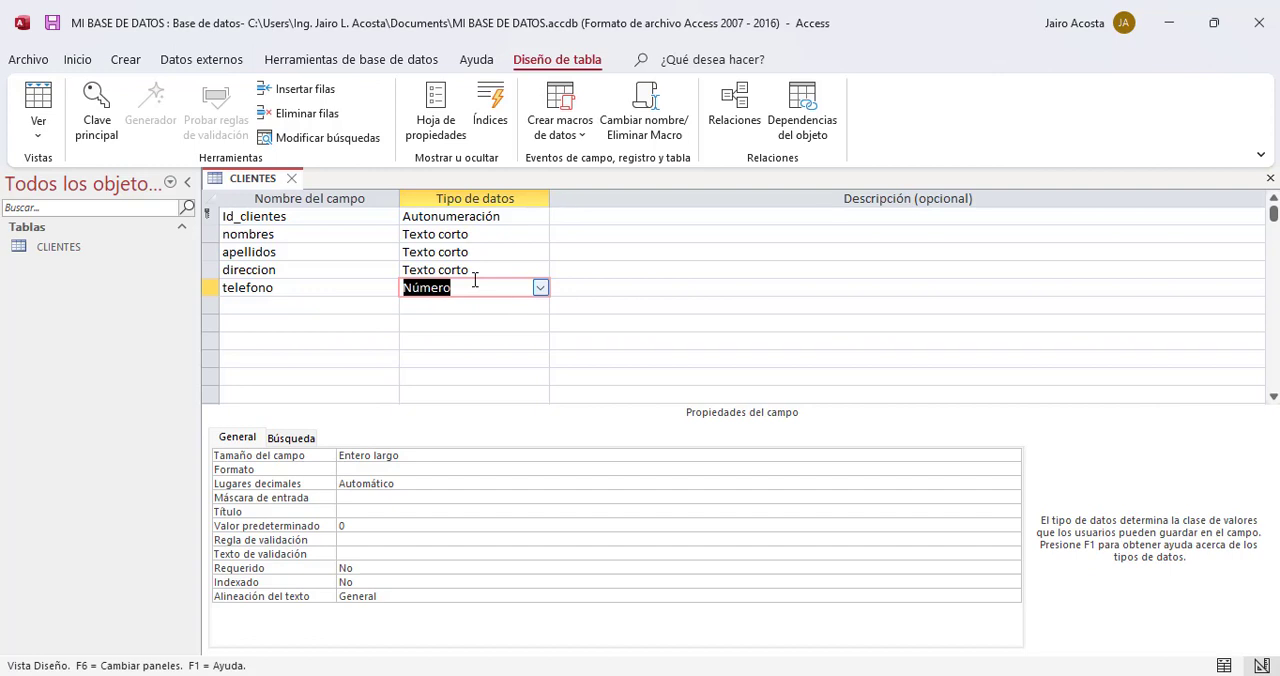
pyautogui.click(540, 288)
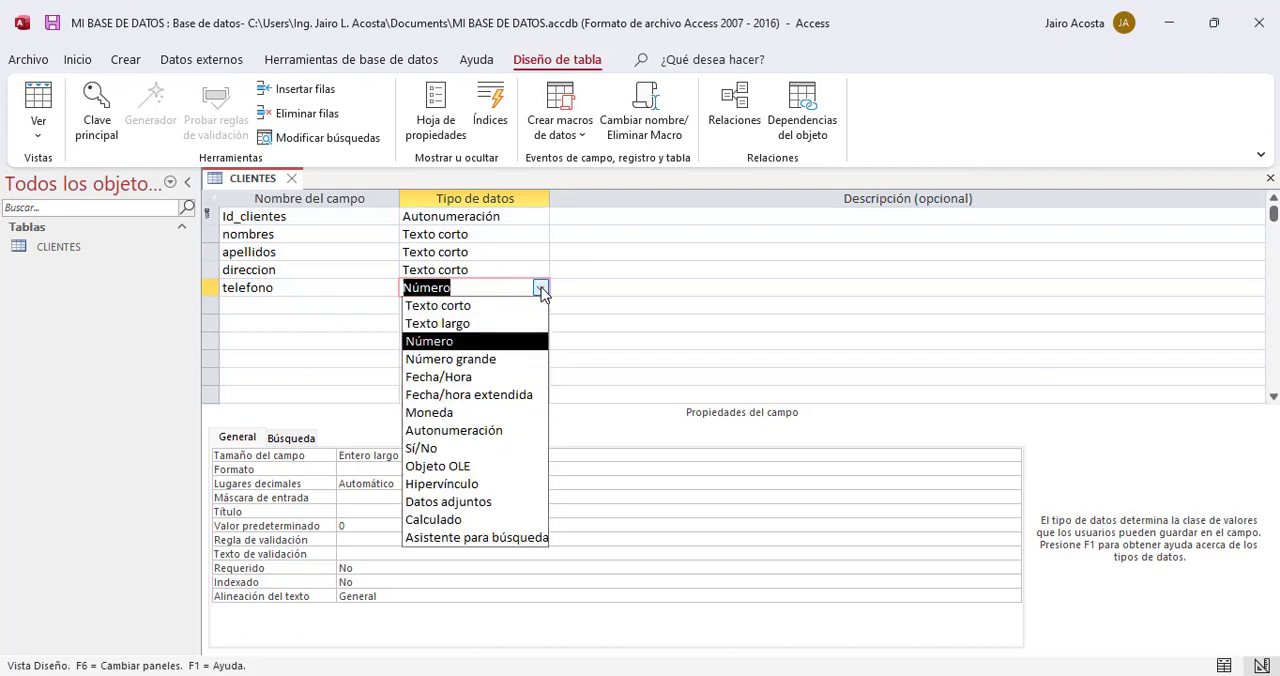
pyautogui.click(494, 303)
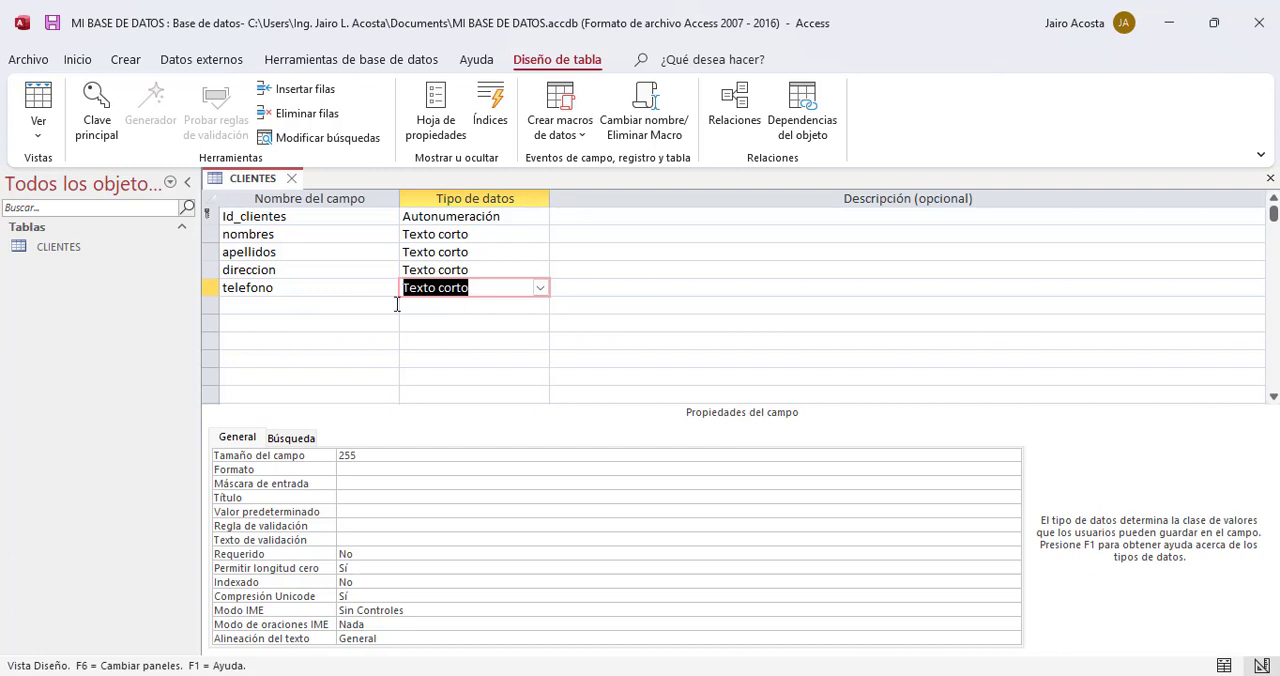
# Step: Add a field named email with the Texto corto data type below telefono
pyautogui.click(322, 302)
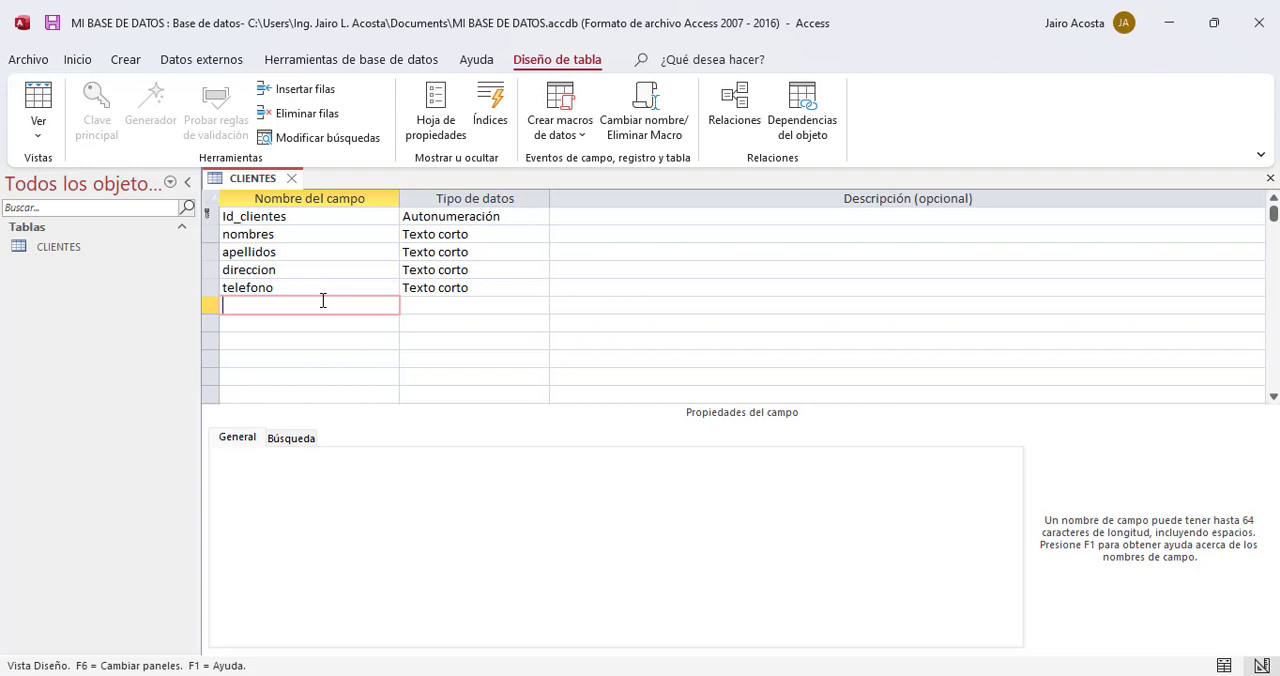
pyautogui.write('email')
pyautogui.click(491, 303)
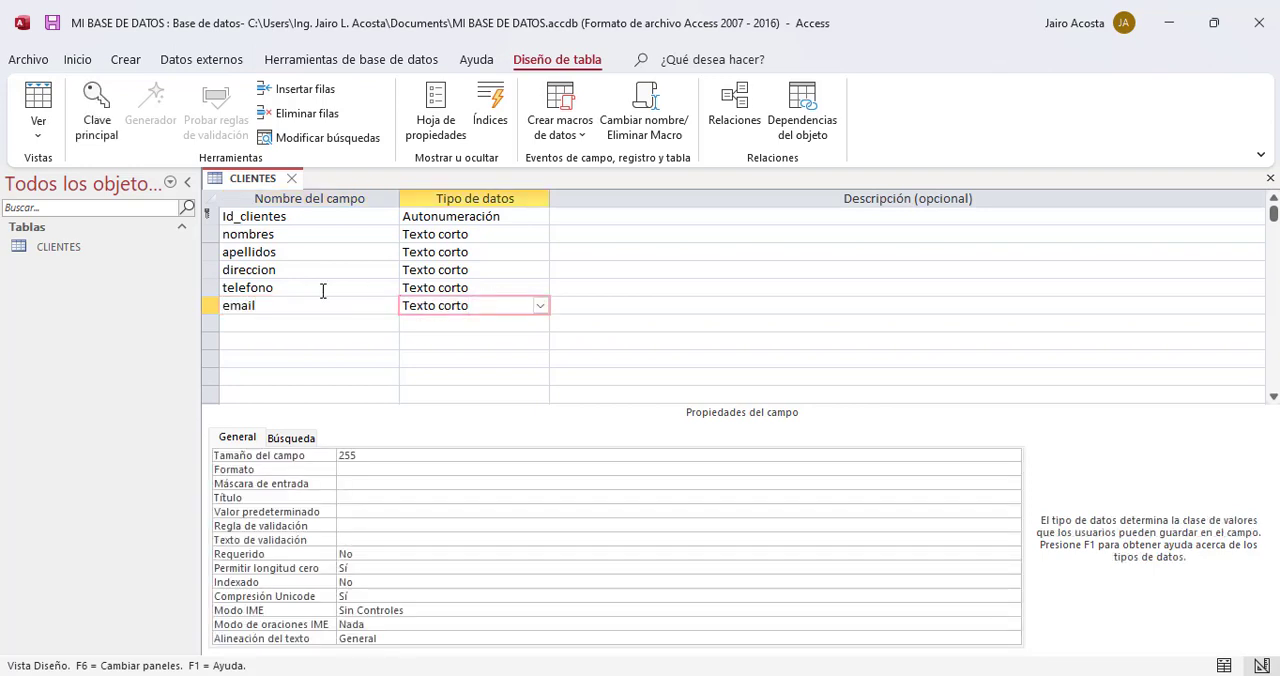
# Step: Add a field named observaciones below email and set its data type to Texto largo
pyautogui.click(266, 323)
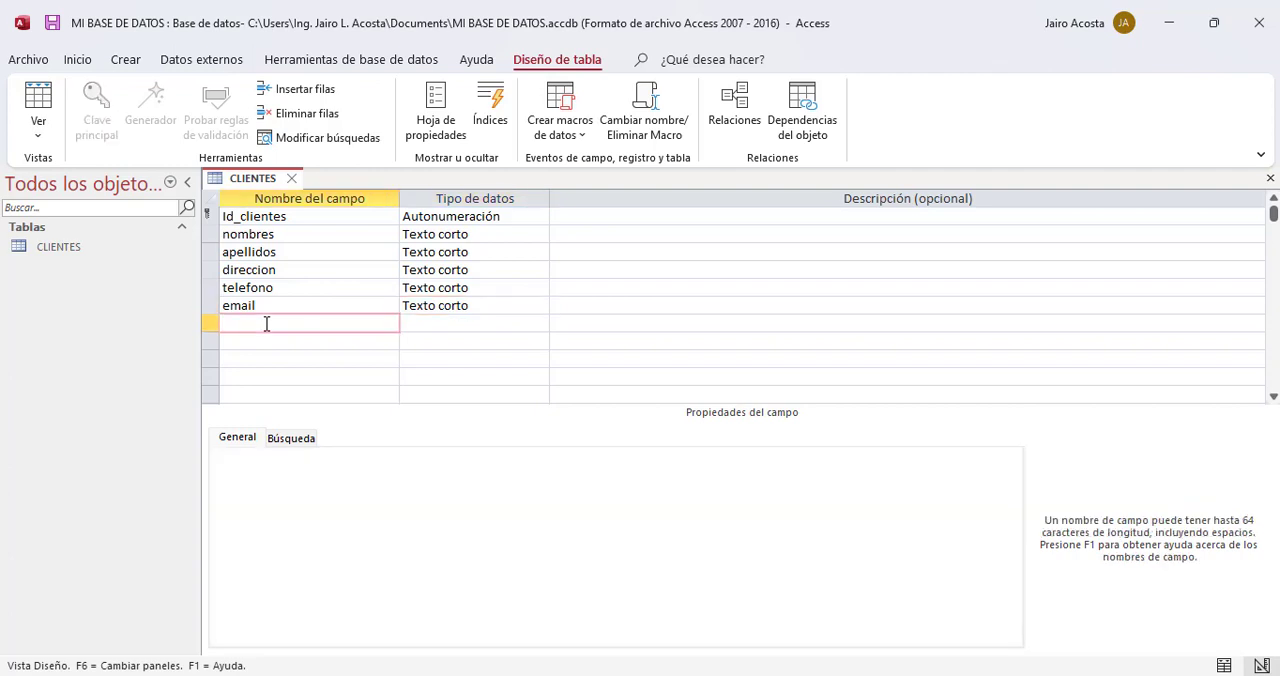
pyautogui.write('observaciones')
pyautogui.click(502, 320)
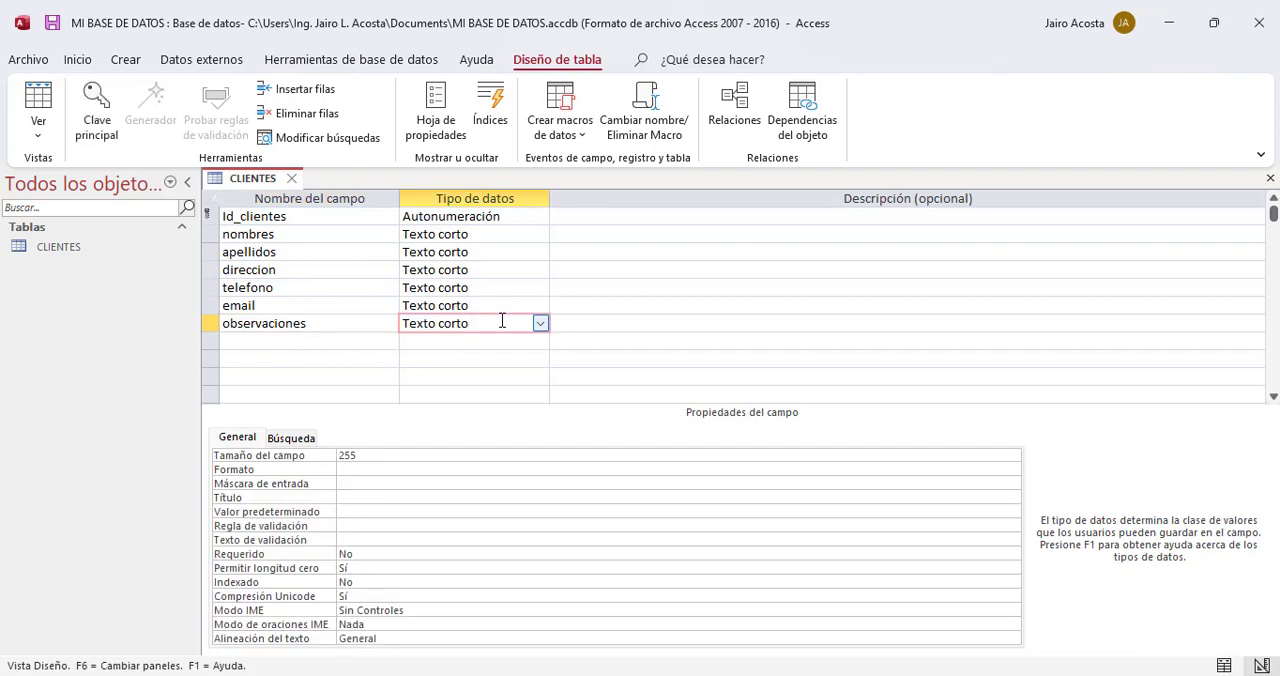
pyautogui.click(539, 323)
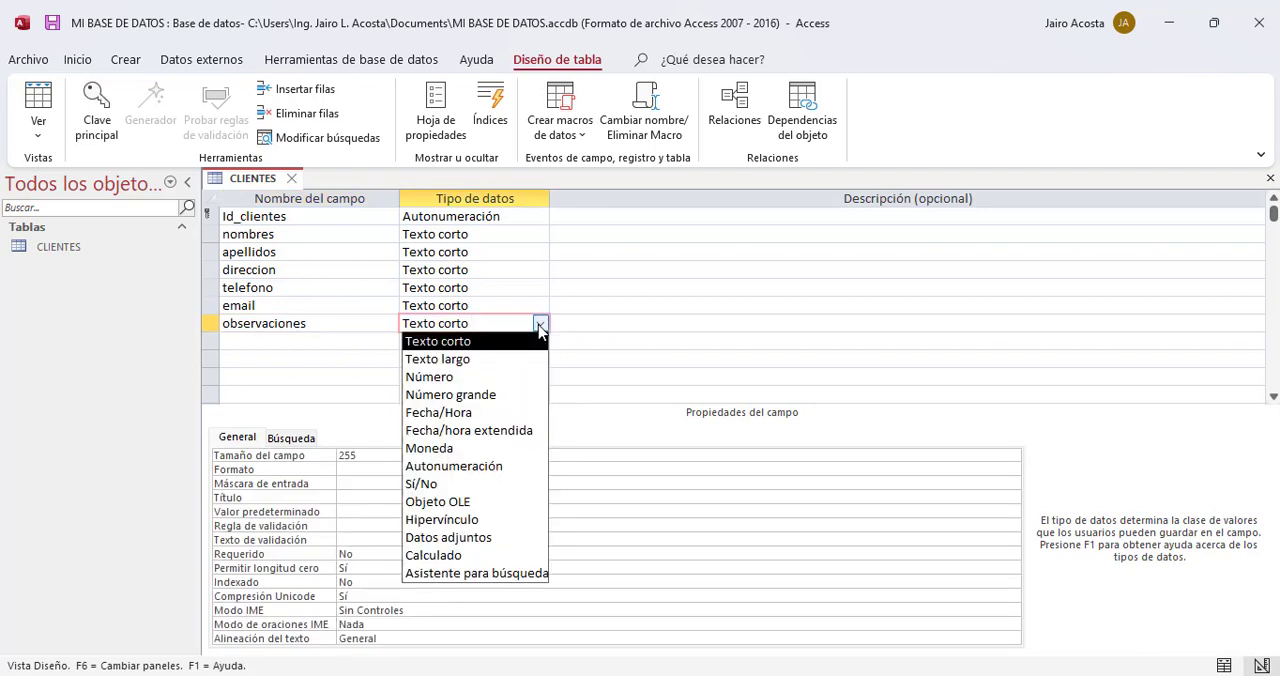
pyautogui.click(493, 360)
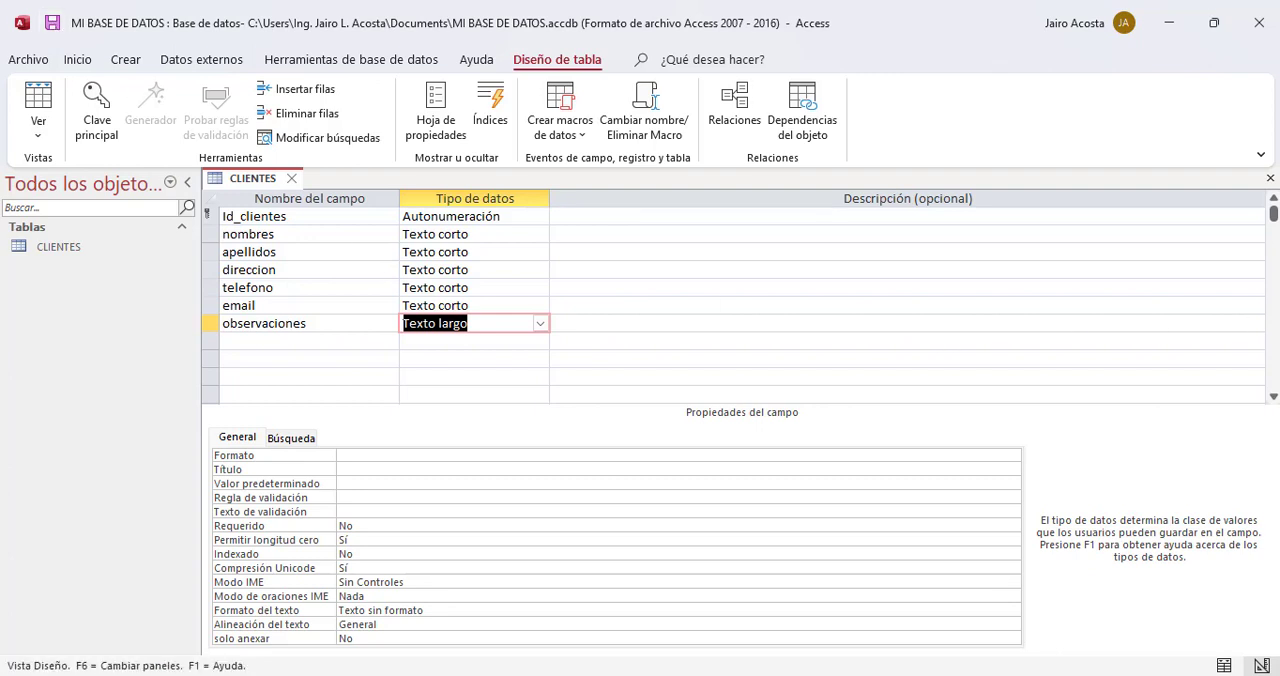
# Step: Open the CLIENTES table in datasheet view and place the cursor in the new record's nombres field
pyautogui.moveTo(1274, 215)
pyautogui.mouseDown()
pyautogui.moveTo(1275, 306)
pyautogui.moveTo(1274, 213)
pyautogui.mouseUp()
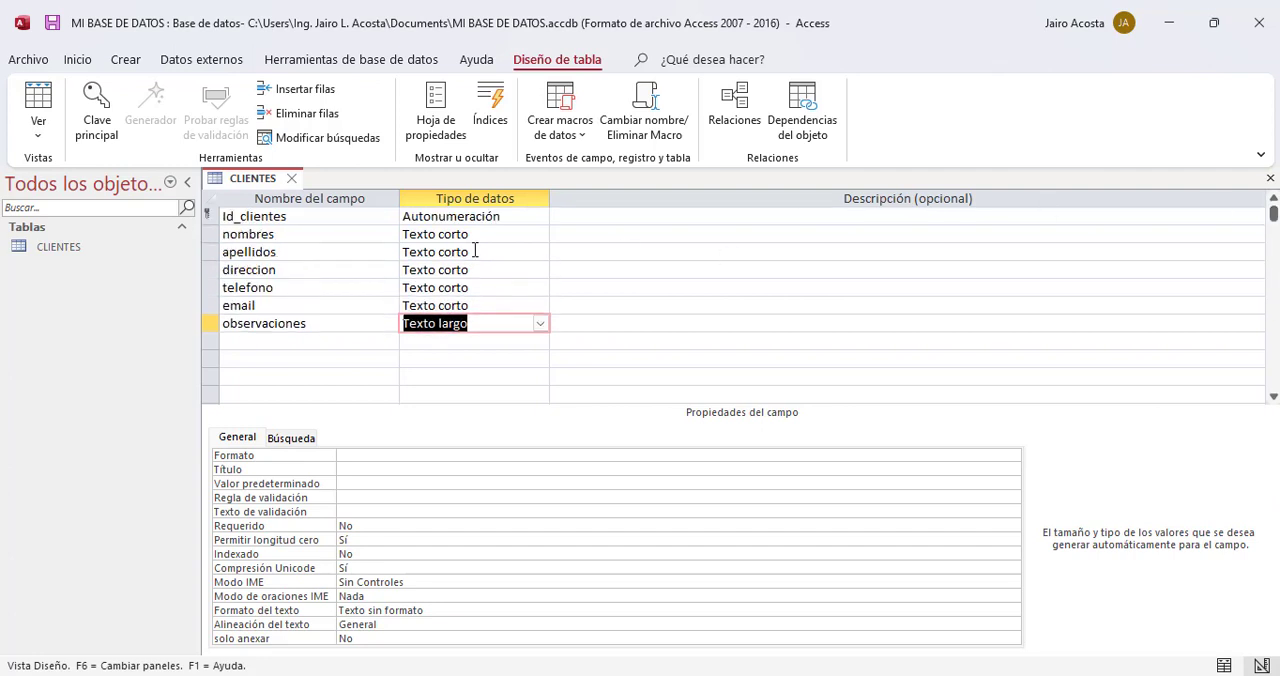
pyautogui.doubleClick(57, 247)
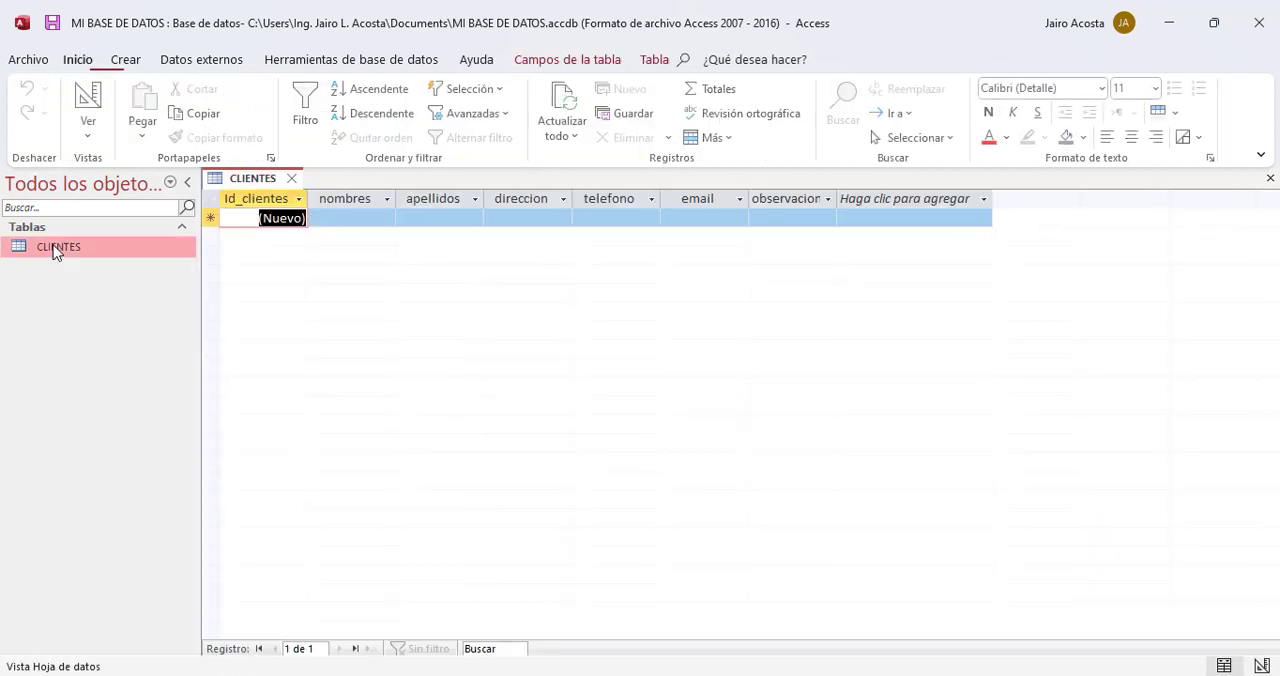
pyautogui.click(355, 221)
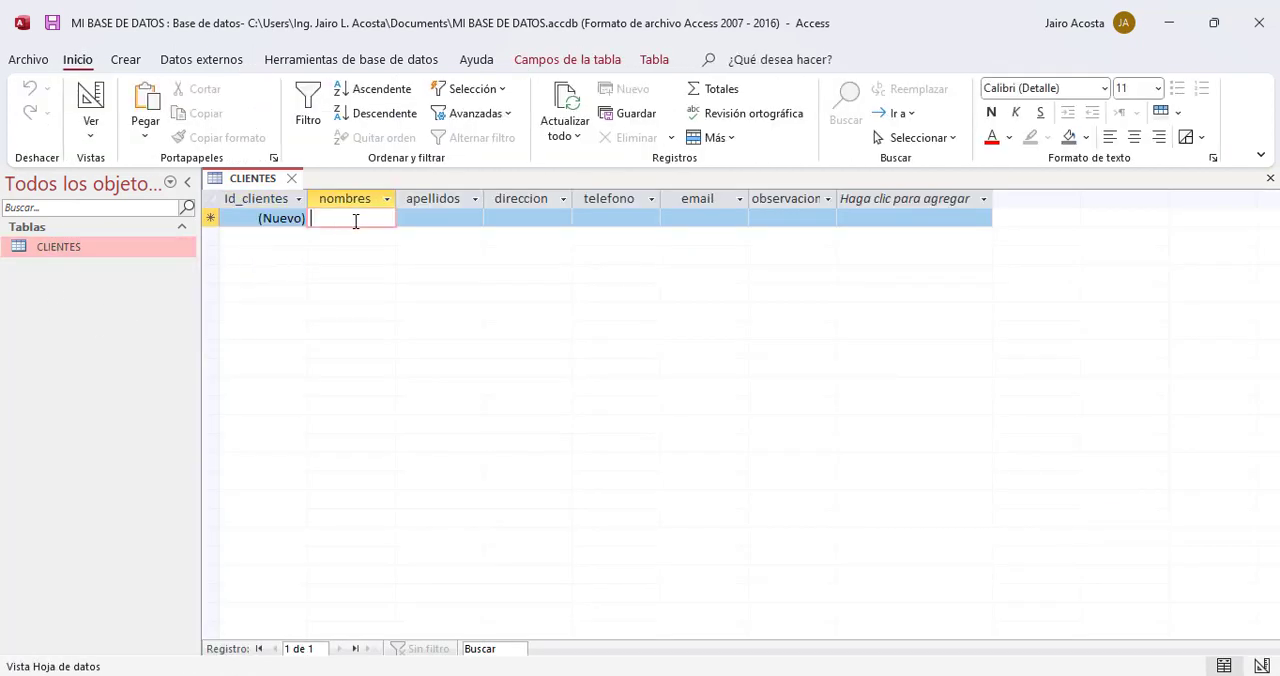
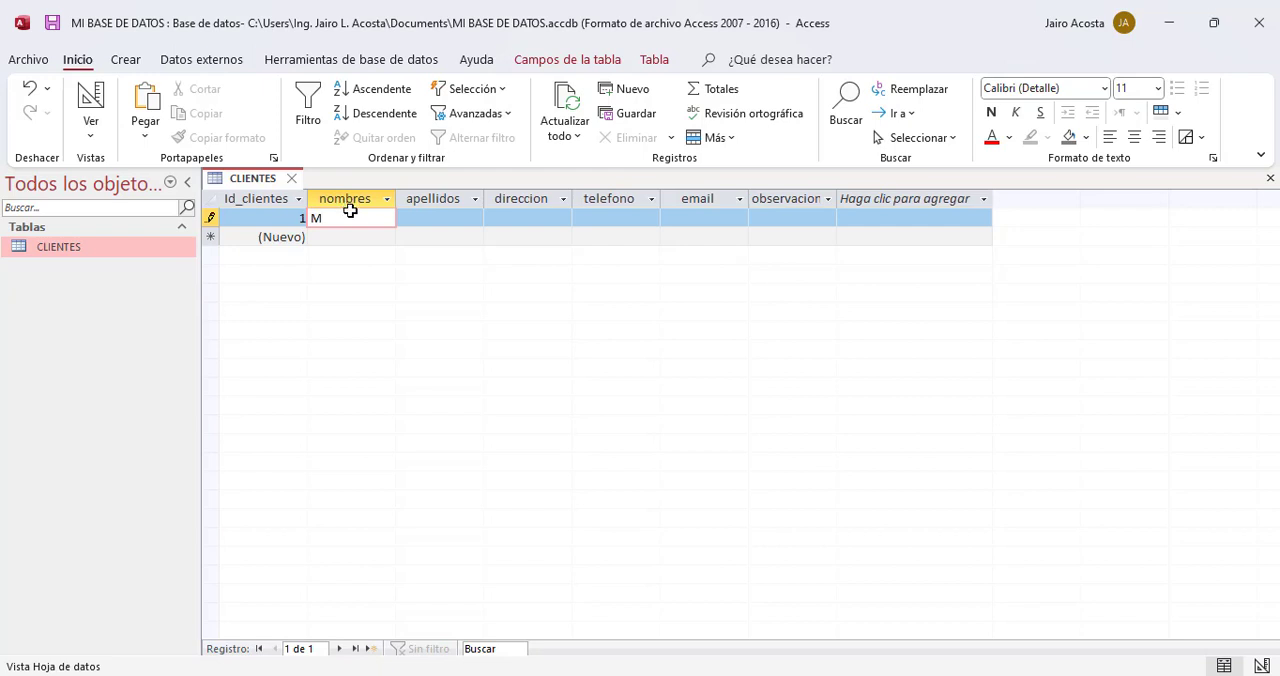
# Step: Enter the first client's given names and surnames in the nombres and apellidos fields of the new record
pyautogui.press('Tab')
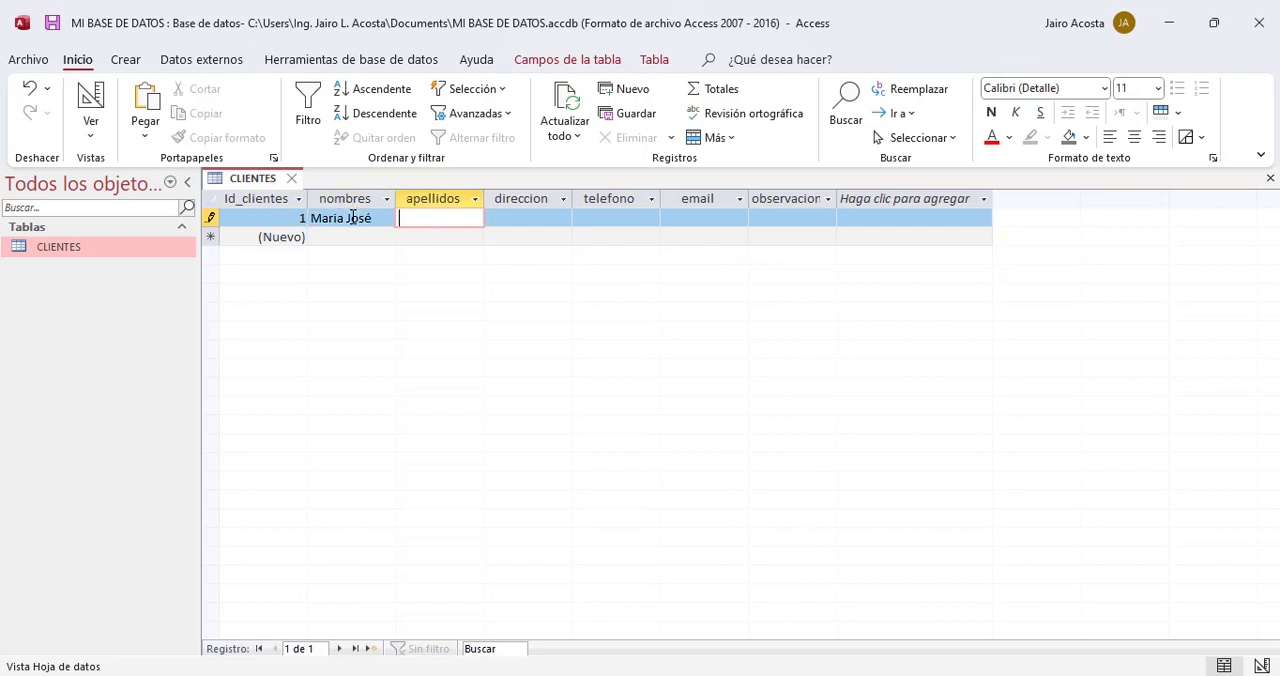
pyautogui.press('Tab')
# Step: Fill in the first client's street address and phone number in the direccion and telefono fields
pyautogui.write('Calle ')
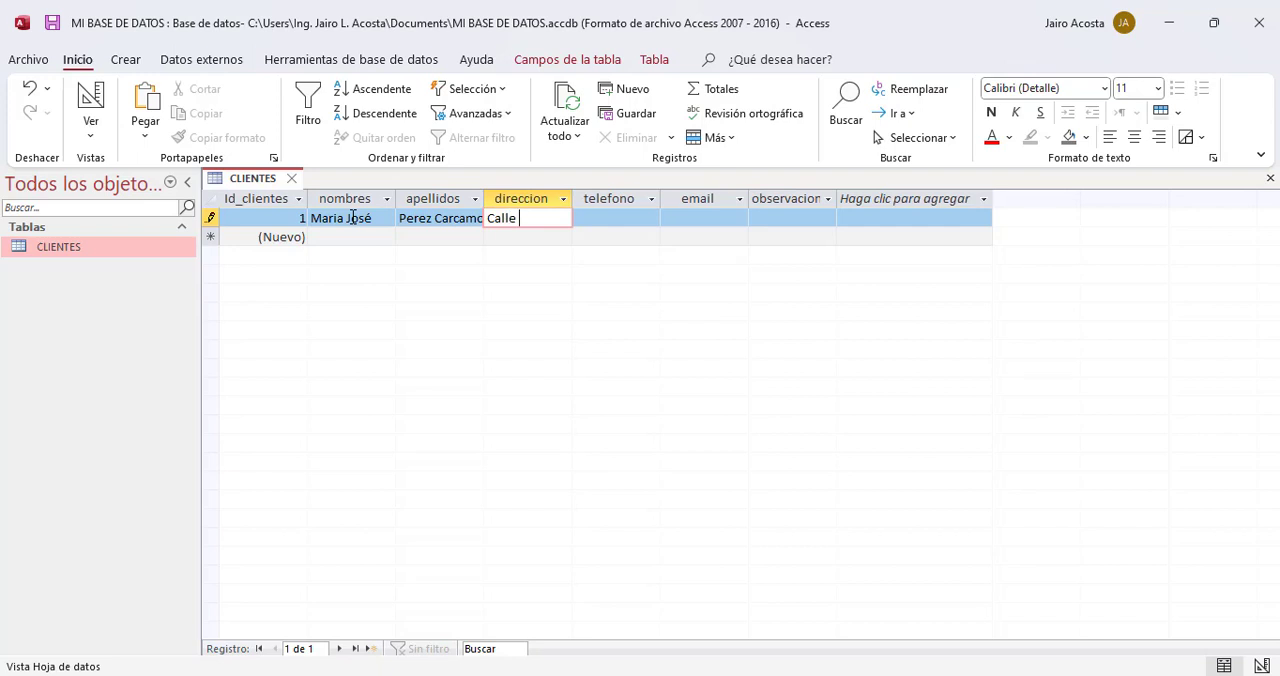
pyautogui.write('de la')
pyautogui.press('BackSpace')
pyautogui.press('BackSpace')
pyautogui.press('BackSpace')
pyautogui.write('l Castillo')
pyautogui.press('Tab')
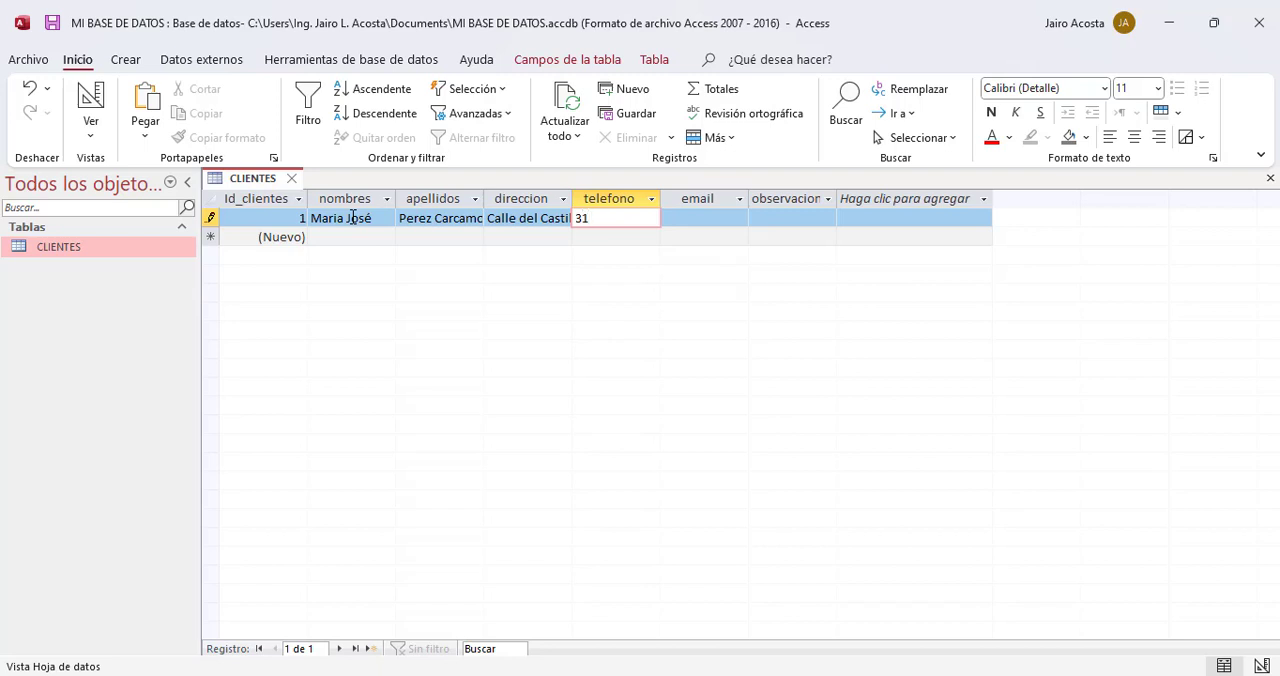
# Step: Enter the first client's e-mail address in the email field
pyautogui.click(699, 220)
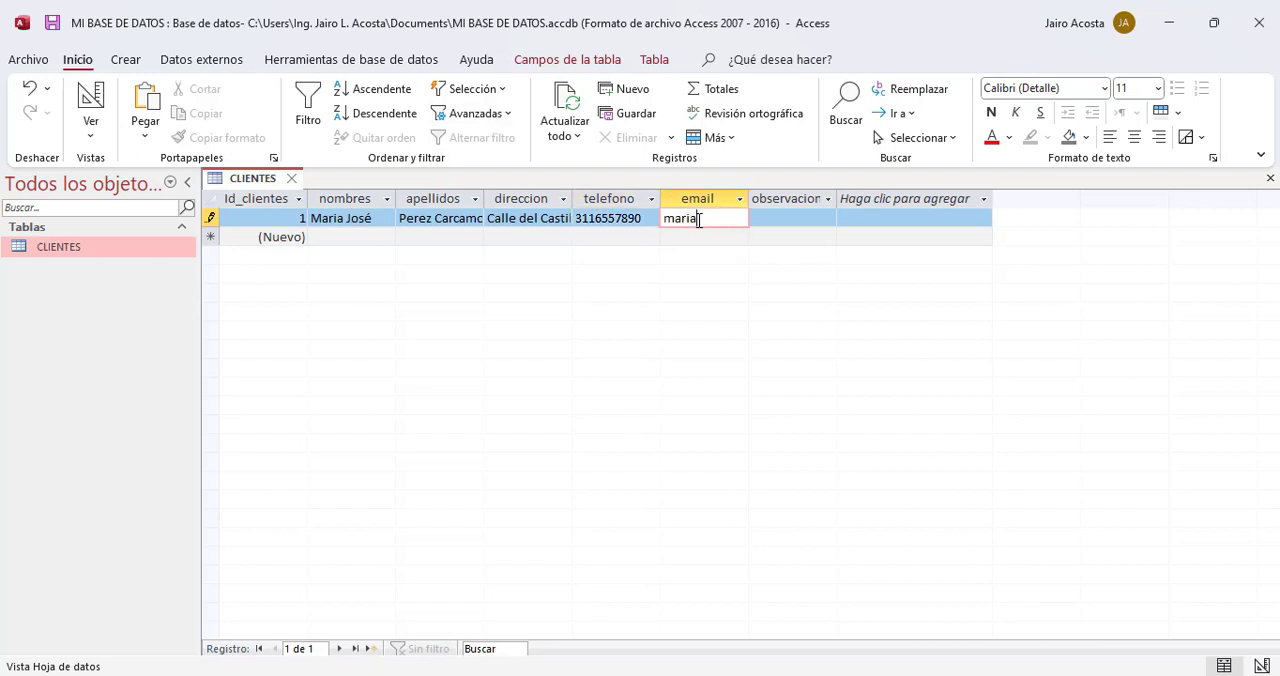
# Step: Enter "Es una excelente cliente" in the first client's observaciones field and move on to a new record
pyautogui.click(820, 224)
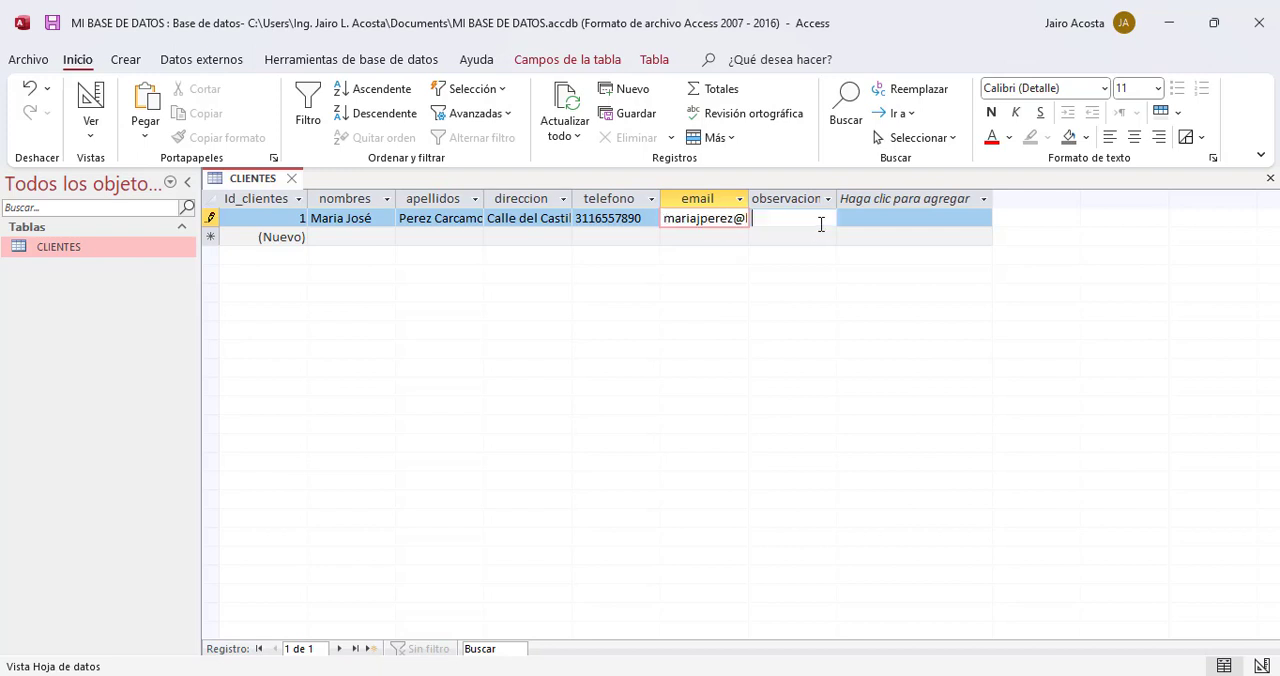
pyautogui.write('Es')
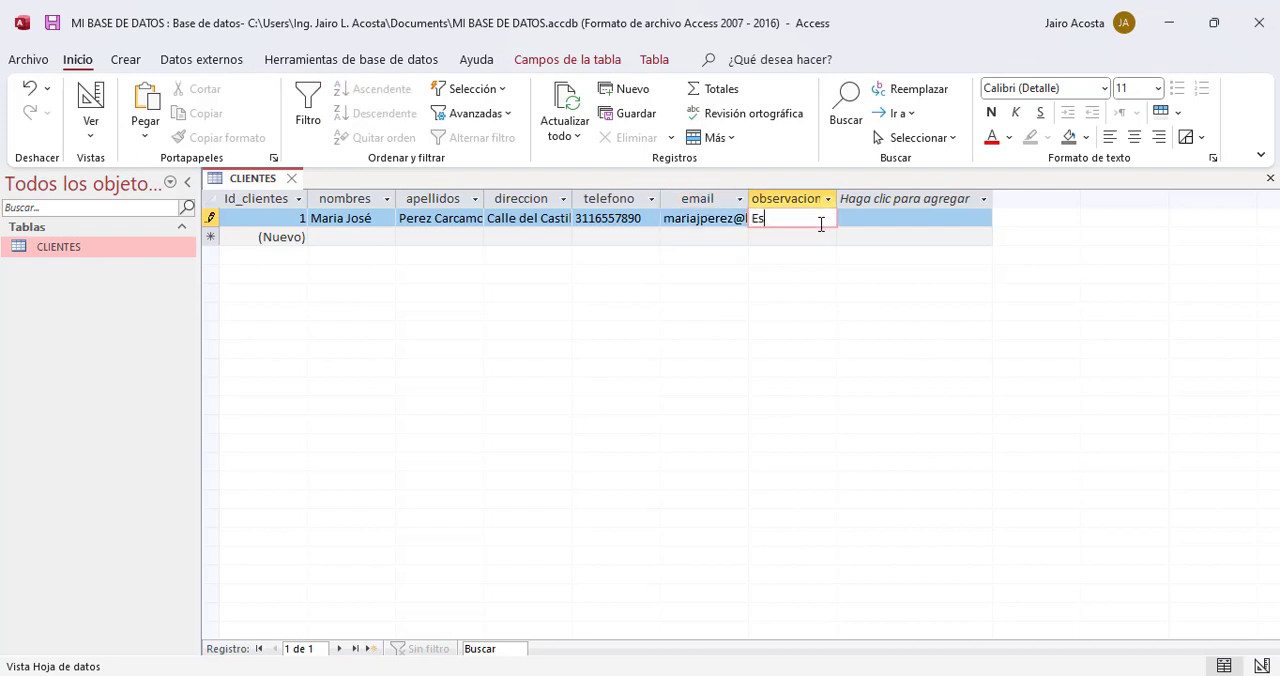
pyautogui.write(' una exceente')
pyautogui.press('BackSpace')
pyautogui.press('BackSpace')
pyautogui.press('BackSpace')
pyautogui.press('BackSpace')
pyautogui.write('lente cliente')
pyautogui.press('Tab')
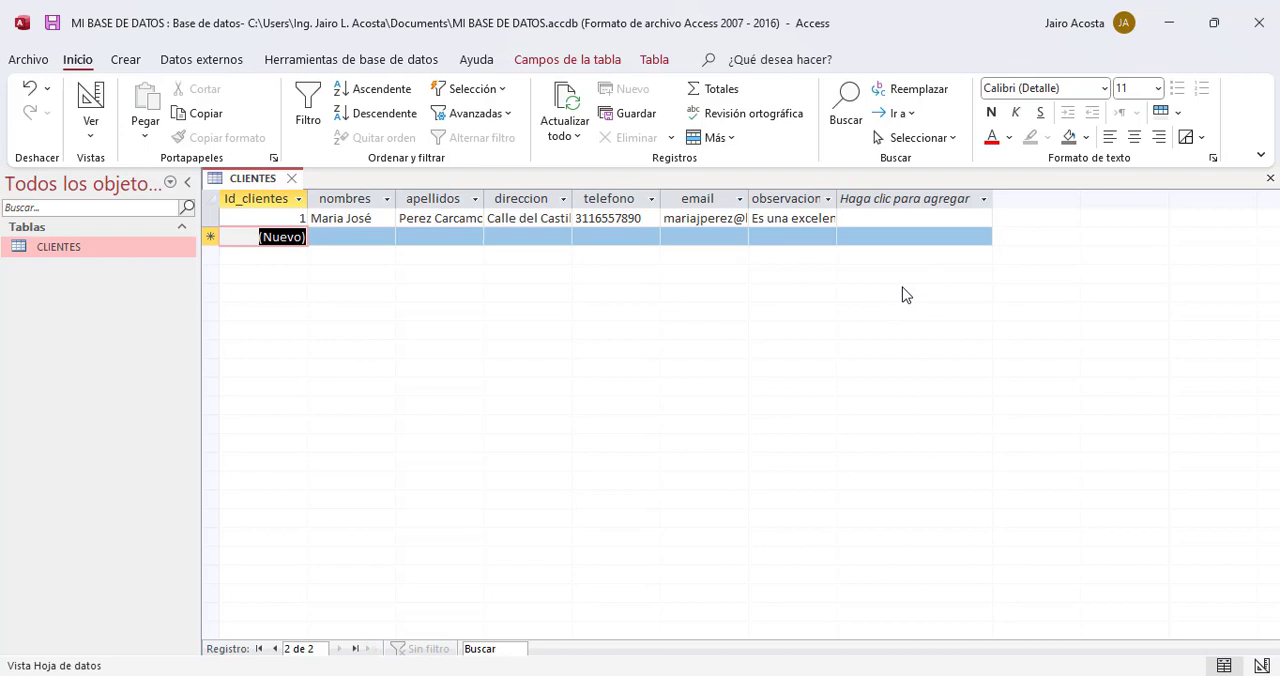
# Step: Enter the second client's given names and surnames in the nombres and apellidos fields of the new record
pyautogui.press('Tab')
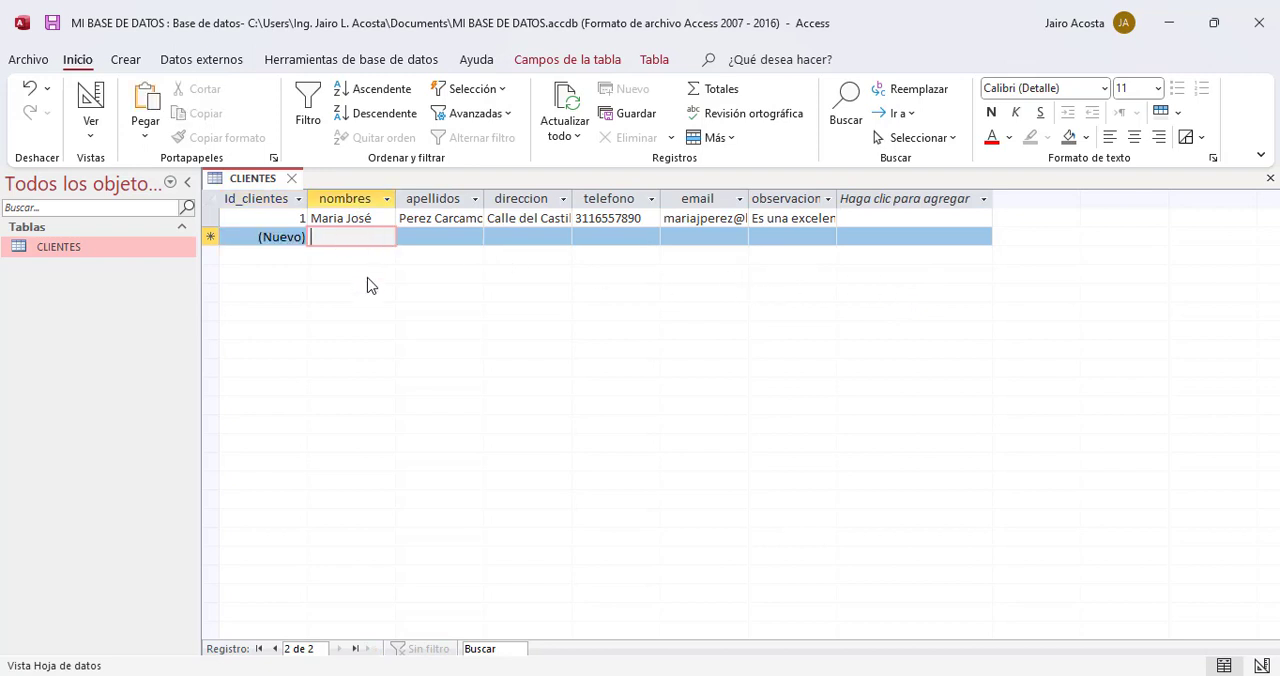
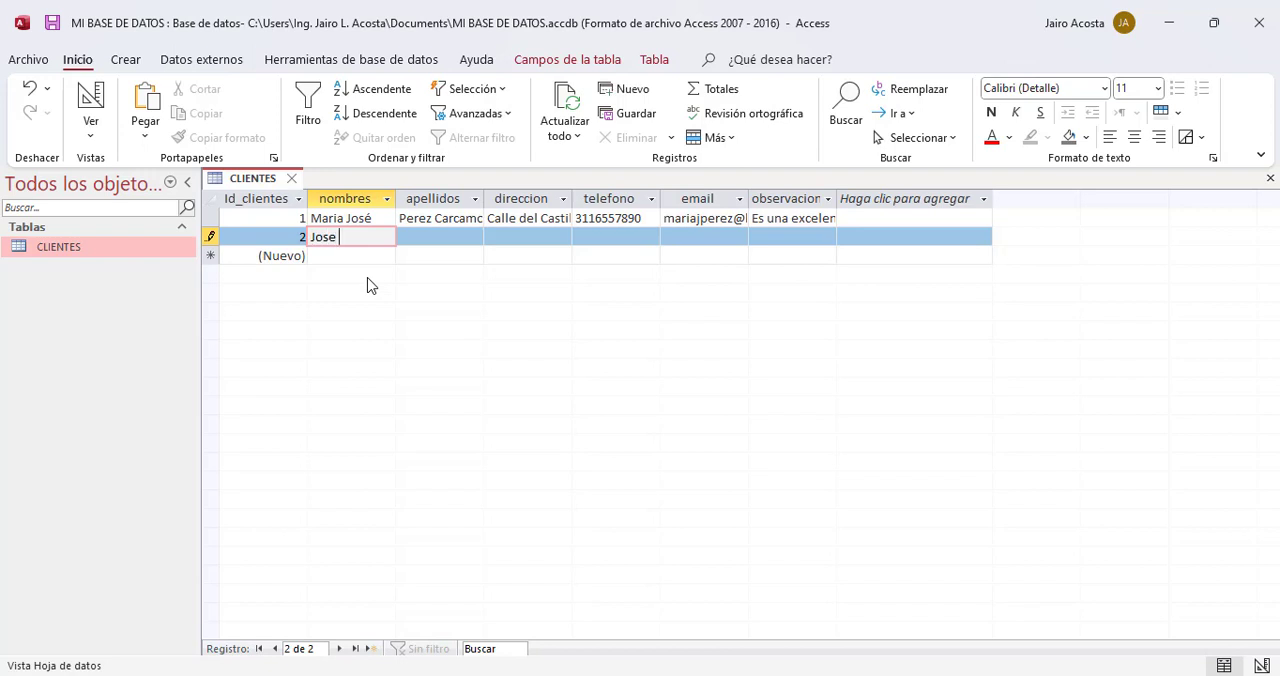
pyautogui.press('Tab')
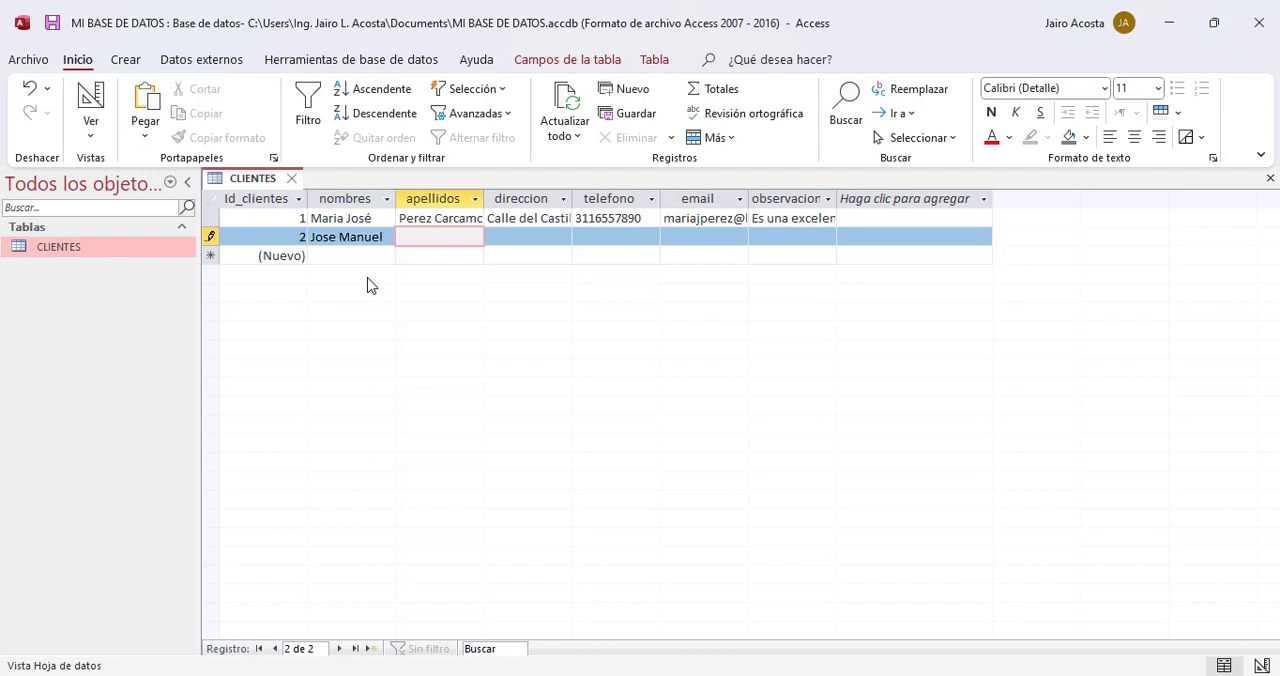
# Step: Fill in the second client's street address and phone number in the direccion and telefono fields
pyautogui.click(522, 238)
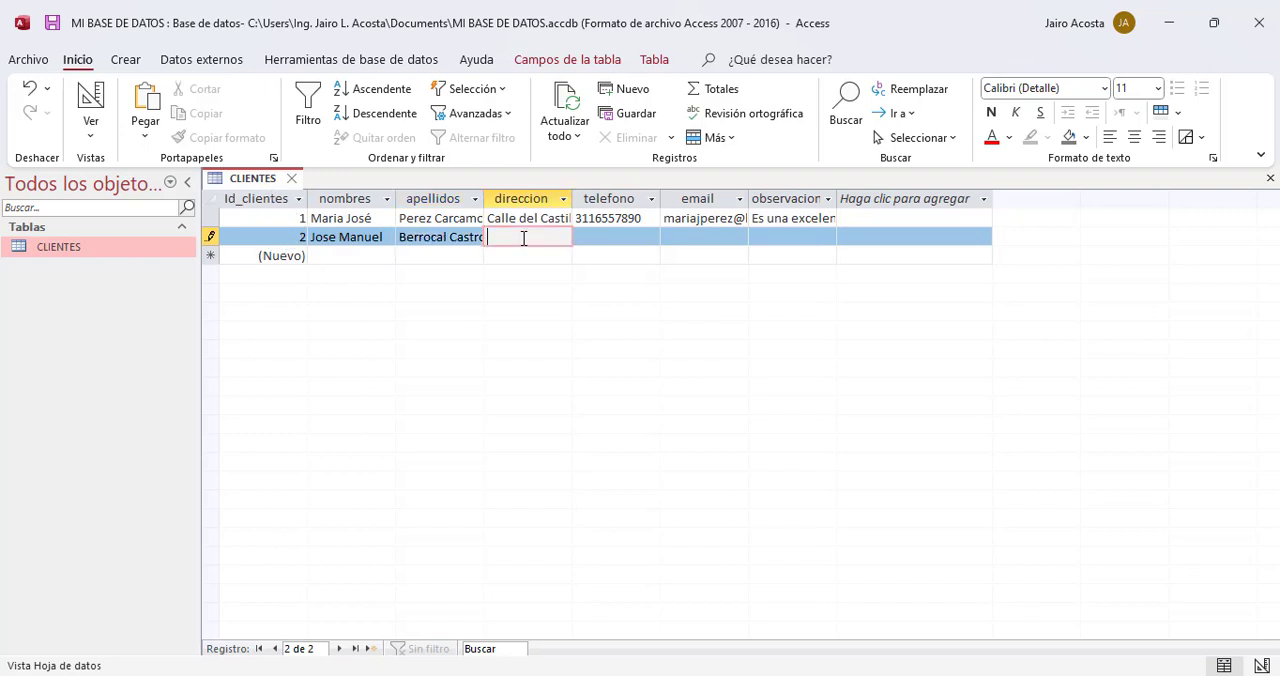
pyautogui.write('Calle')
pyautogui.write(' de lo')
pyautogui.write('s Ms')
pyautogui.write('ozos')
pyautogui.press('Tab')
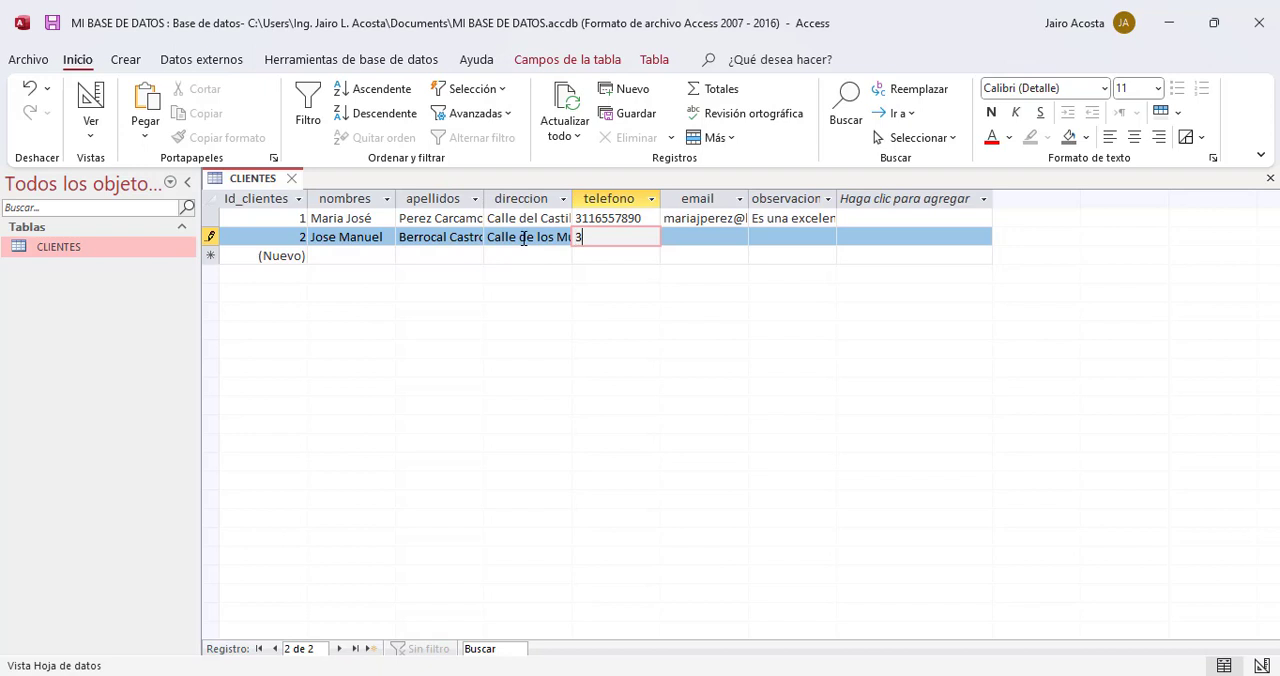
# Step: Enter the second client's e-mail address in the email field
pyautogui.click(697, 238)
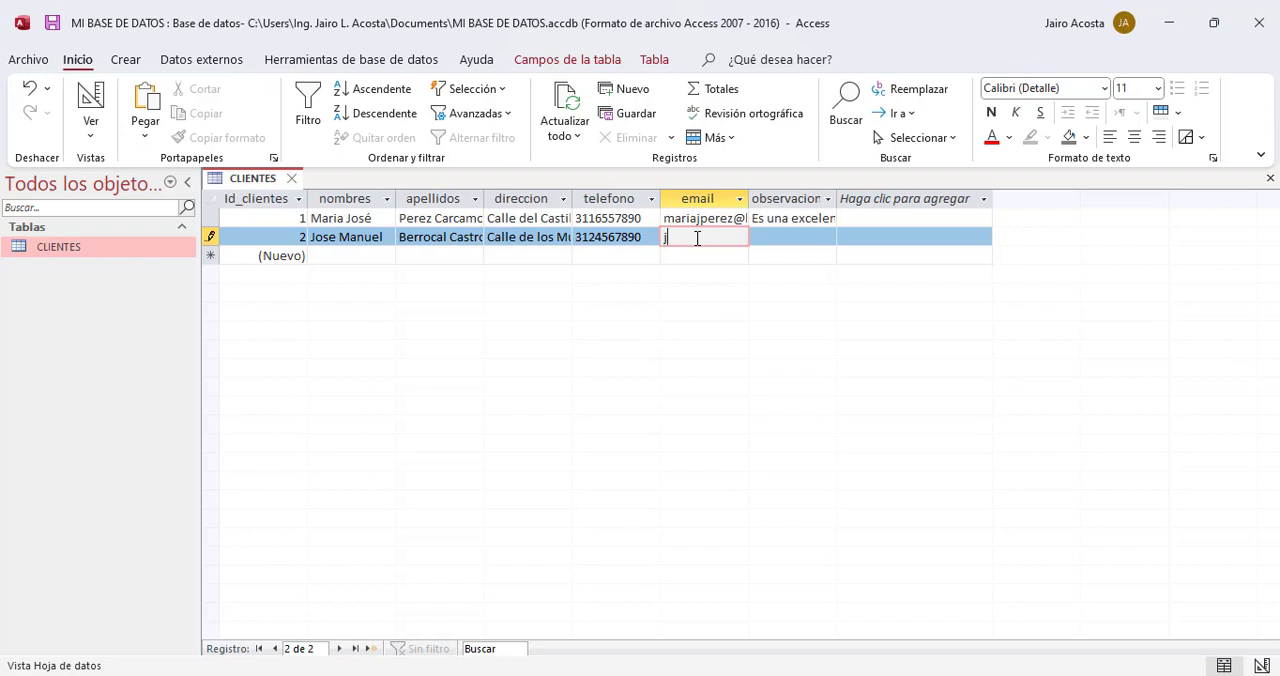
# Step: Enter "Buen cliente" in the second client's observaciones field and save the CLIENTES table
pyautogui.click(786, 235)
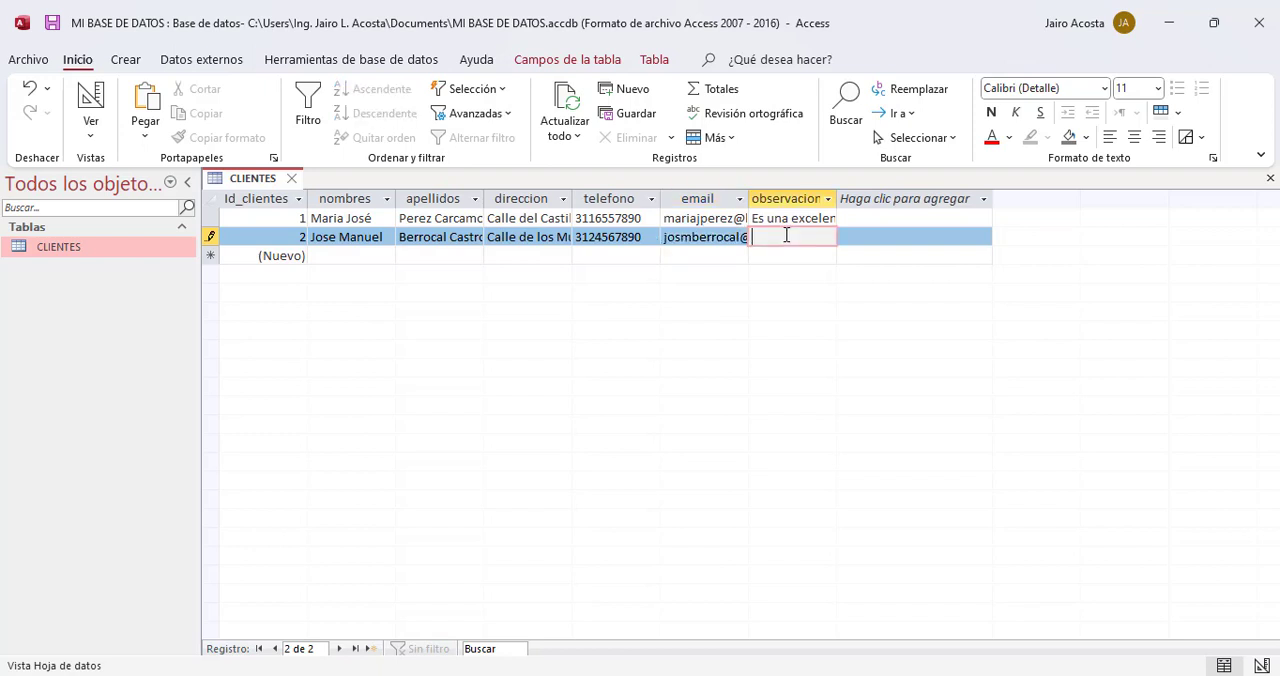
pyautogui.write('P')
pyautogui.press('BackSpace')
pyautogui.write('Buen cliente')
pyautogui.click(52, 23)
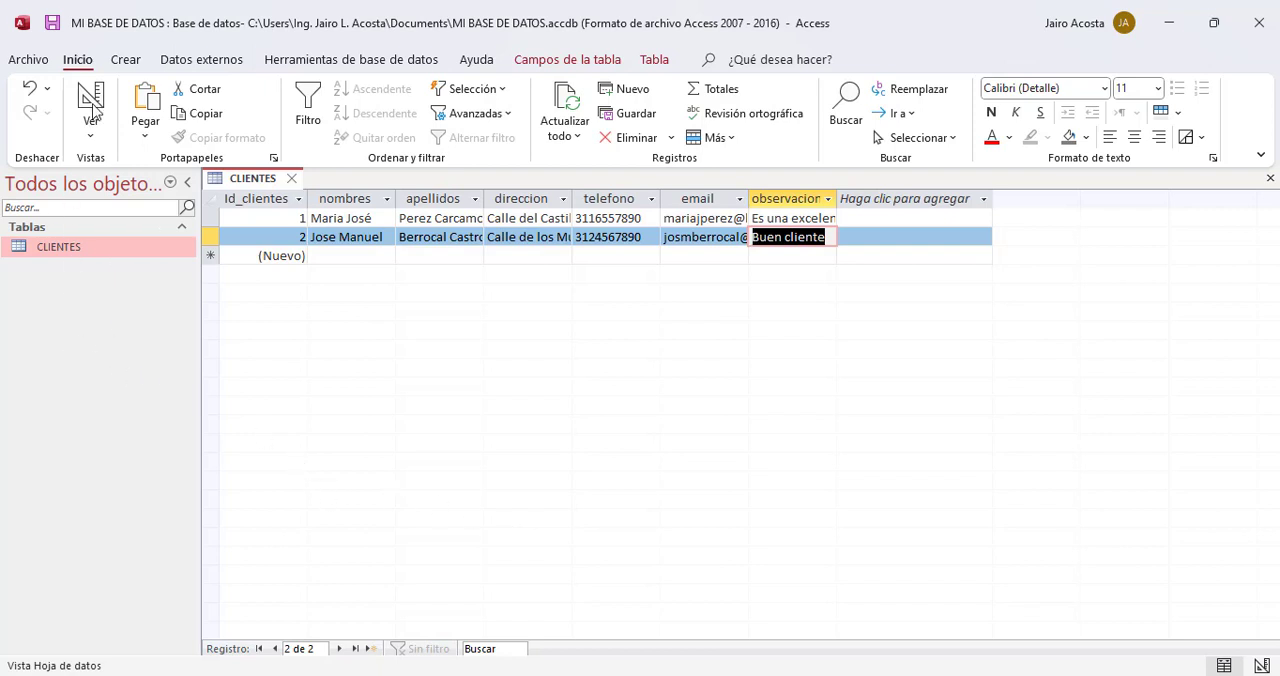
pyautogui.click(30, 60)
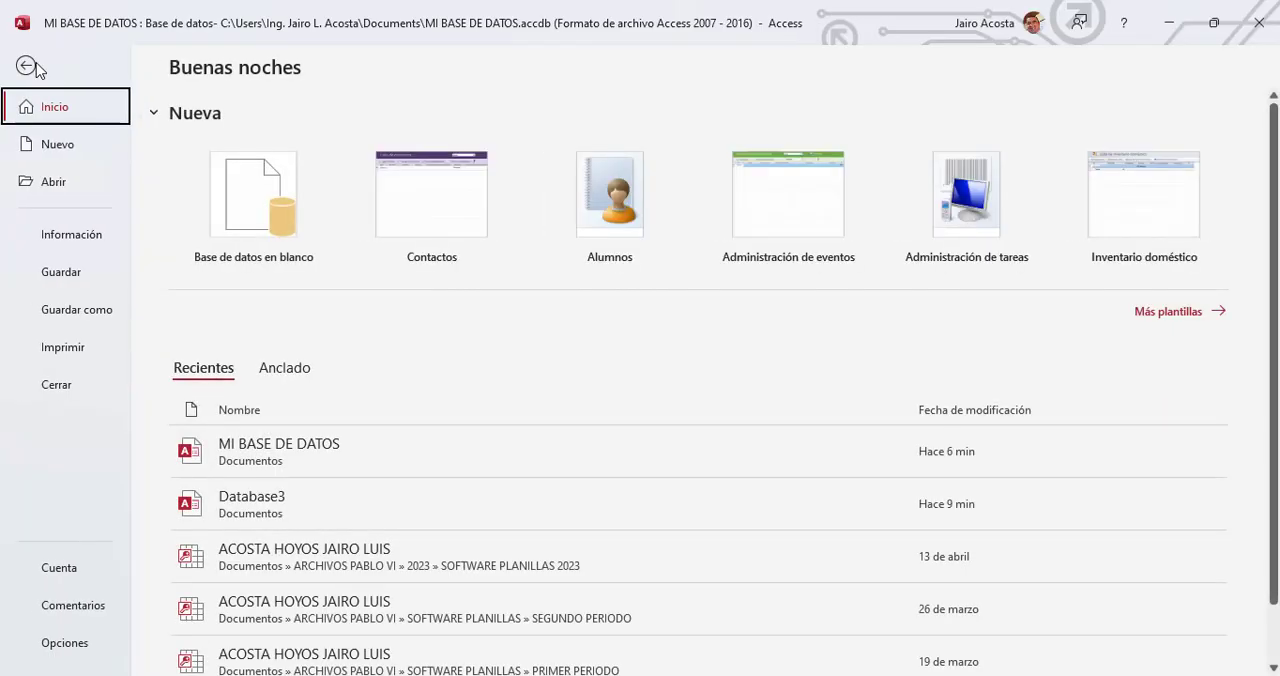
pyautogui.click(27, 66)
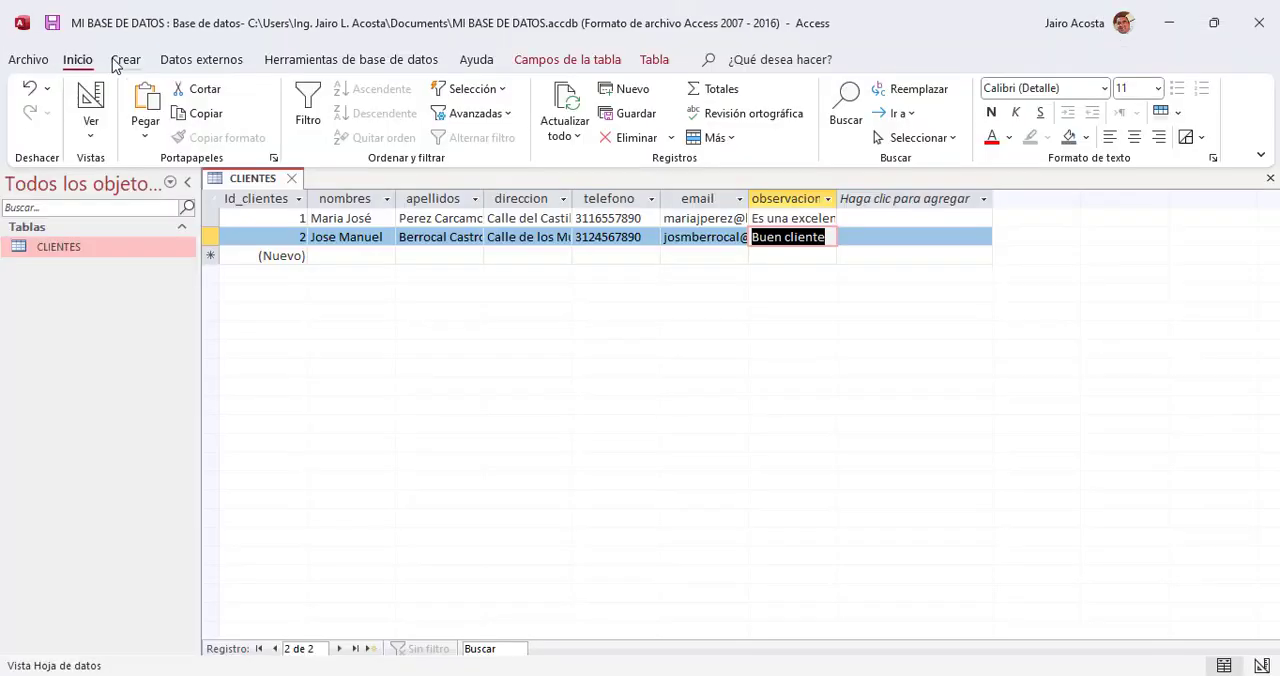
# Step: Create a new table and switch it to design view, saving it with the name PROVEEDORES
pyautogui.click(118, 62)
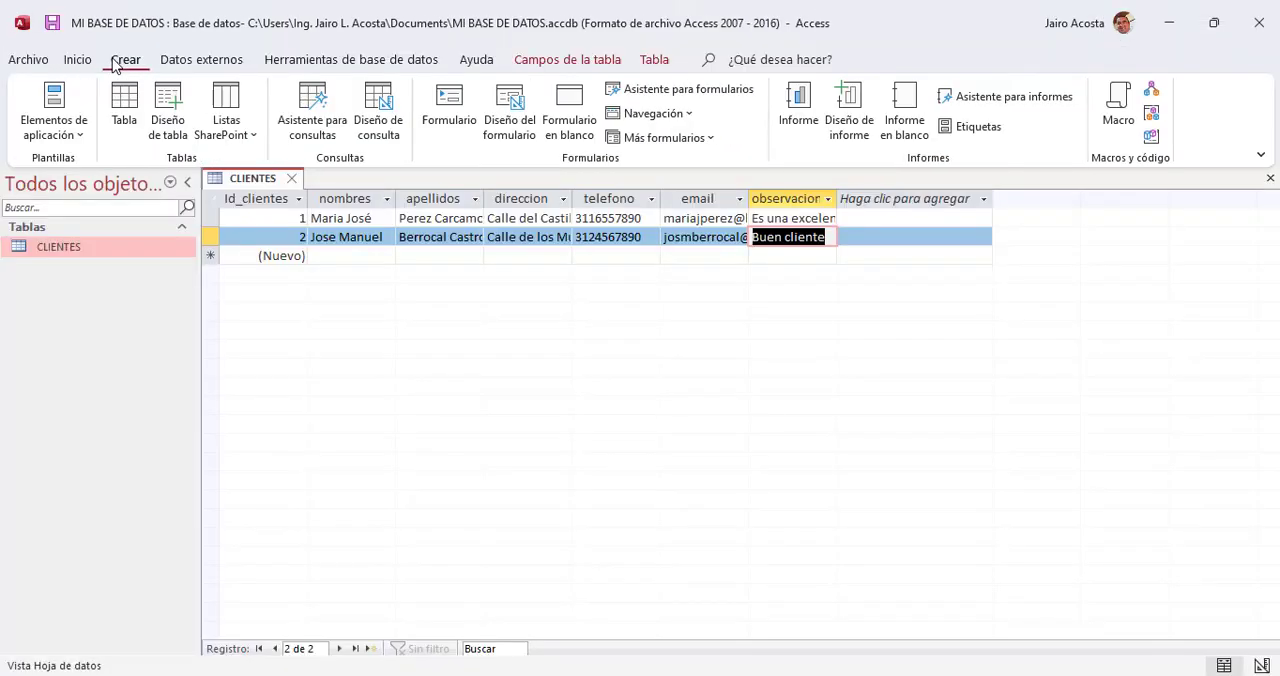
pyautogui.click(121, 108)
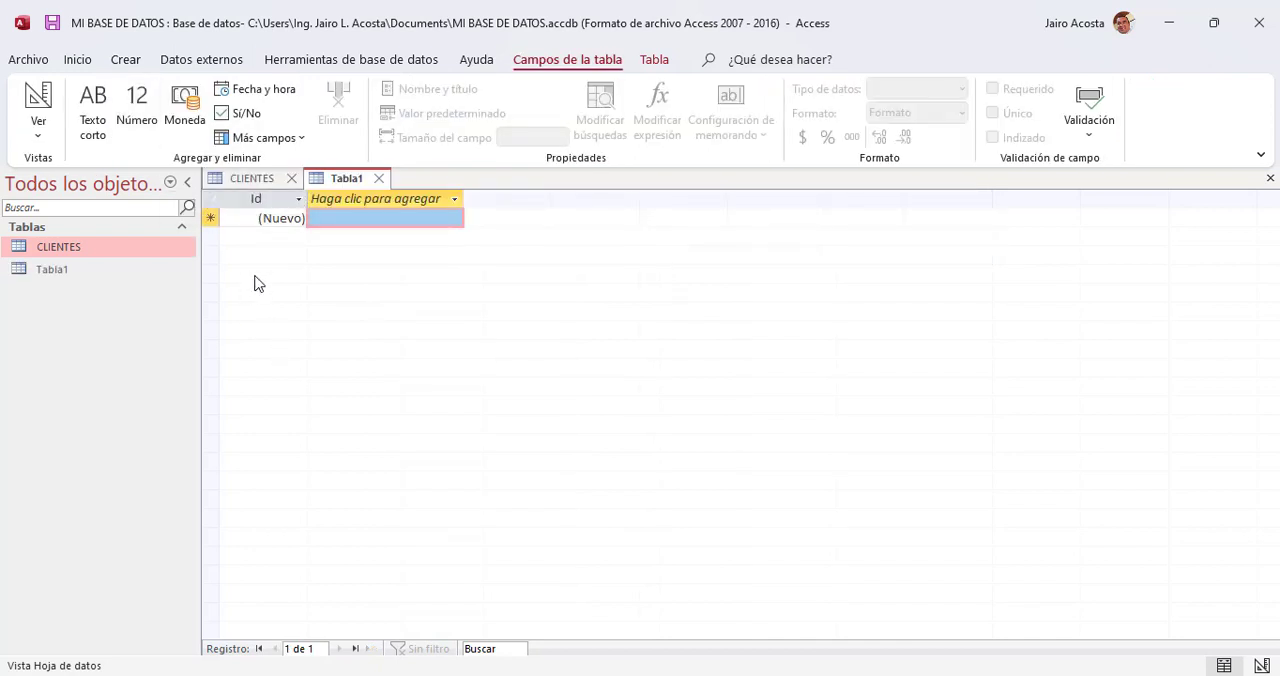
pyautogui.click(38, 105)
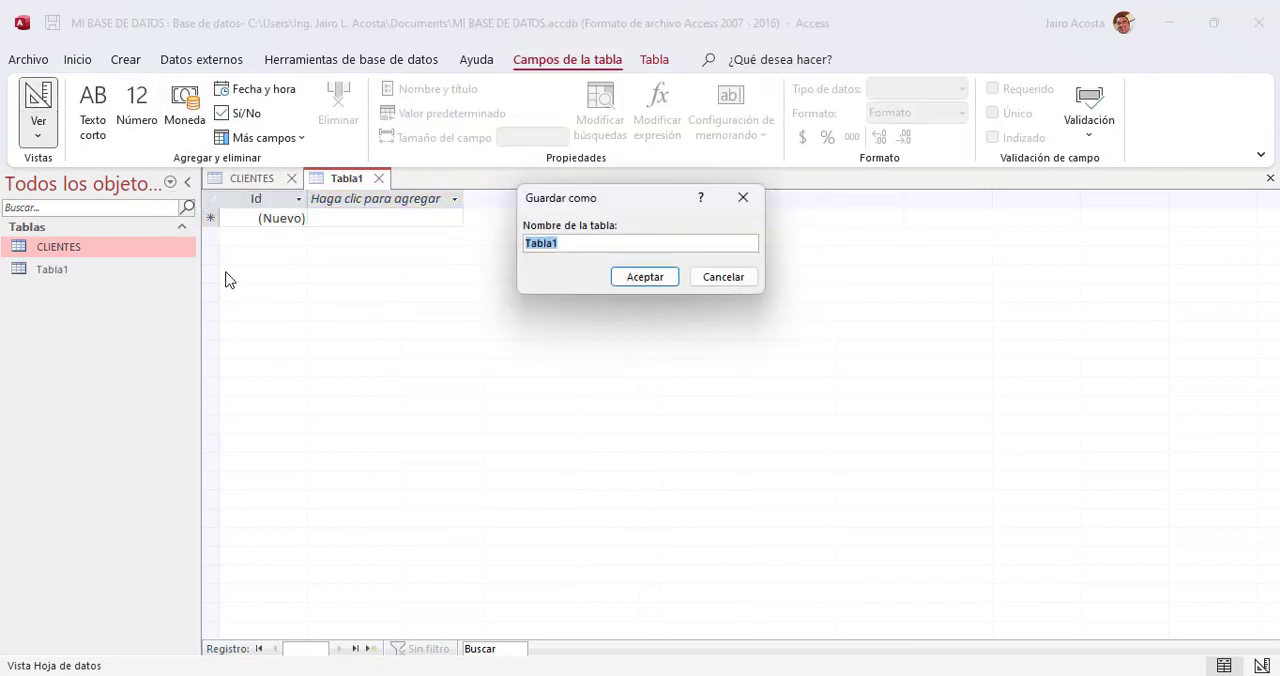
pyautogui.press('capslock')
pyautogui.write('P')
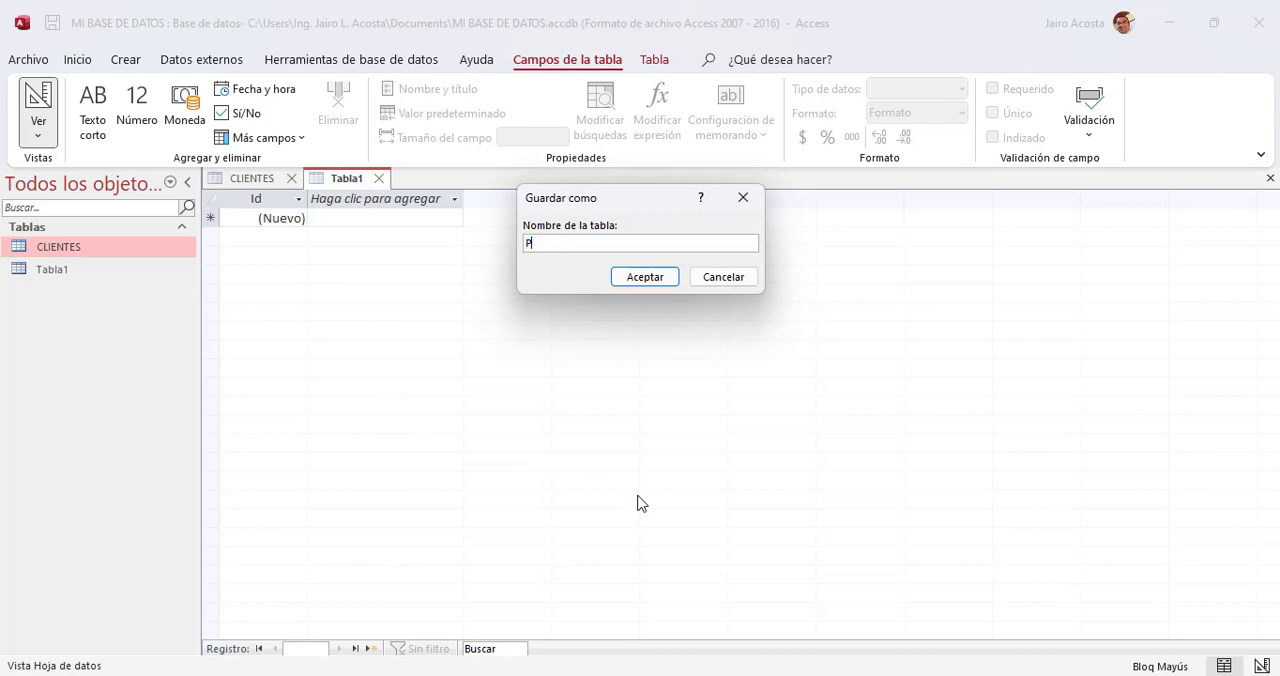
pyautogui.write('ROVEEDORES')
pyautogui.click(645, 277)
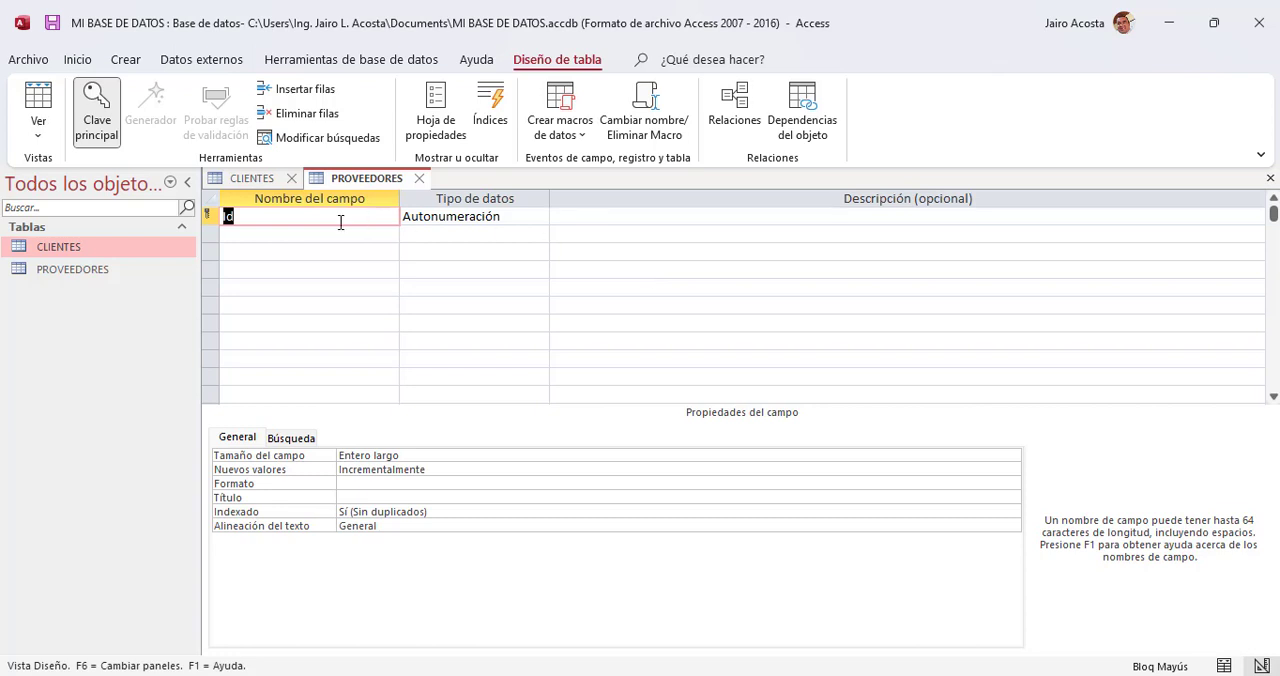
# Step: Rename the Id key field of the PROVEEDORES table as Id_proveedores
pyautogui.click(276, 221)
pyautogui.write('_')
pyautogui.press('capslock')
pyautogui.write('proveedores')
pyautogui.click(477, 218)
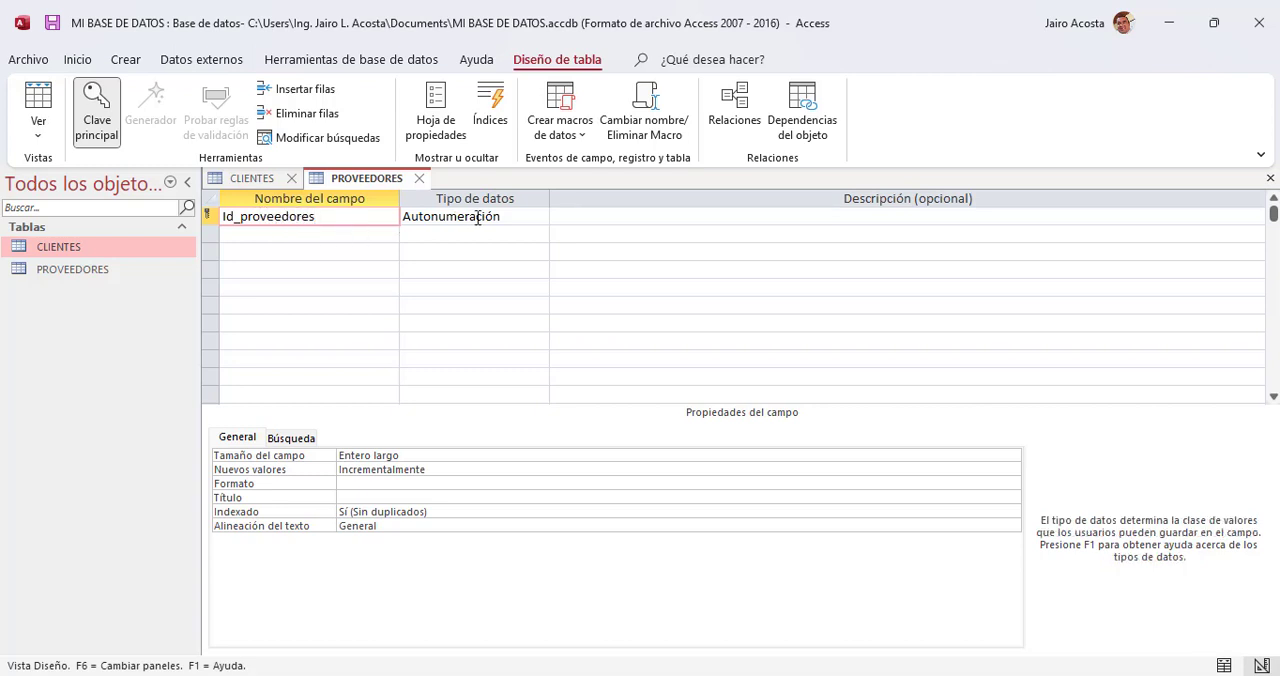
# Step: Add a field named nit with the Texto corto data type below Id_proveedores
pyautogui.click(281, 234)
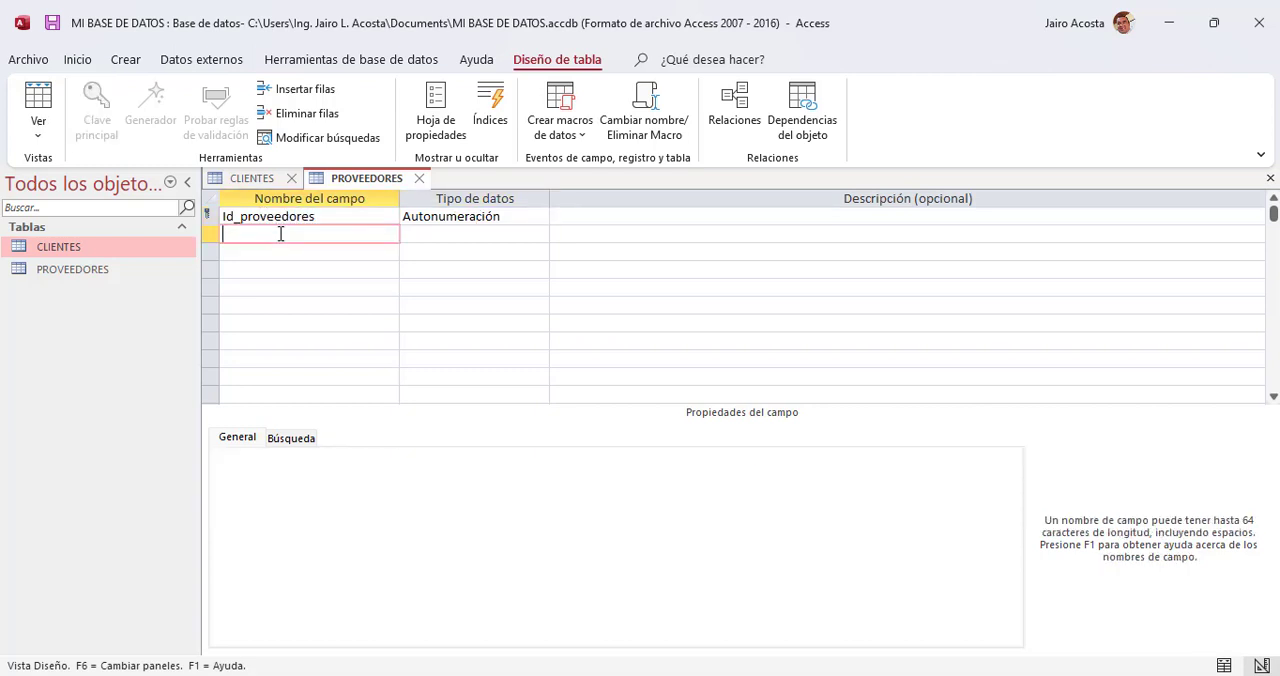
pyautogui.write('NIT o')
pyautogui.press('BackSpace')
pyautogui.press('BackSpace')
pyautogui.press('BackSpace')
pyautogui.press('BackSpace')
pyautogui.press('BackSpace')
pyautogui.write('N')
pyautogui.press('BackSpace')
pyautogui.write('nit_razo')
pyautogui.press('BackSpace')
pyautogui.press('BackSpace')
pyautogui.press('BackSpace')
pyautogui.click(477, 222)
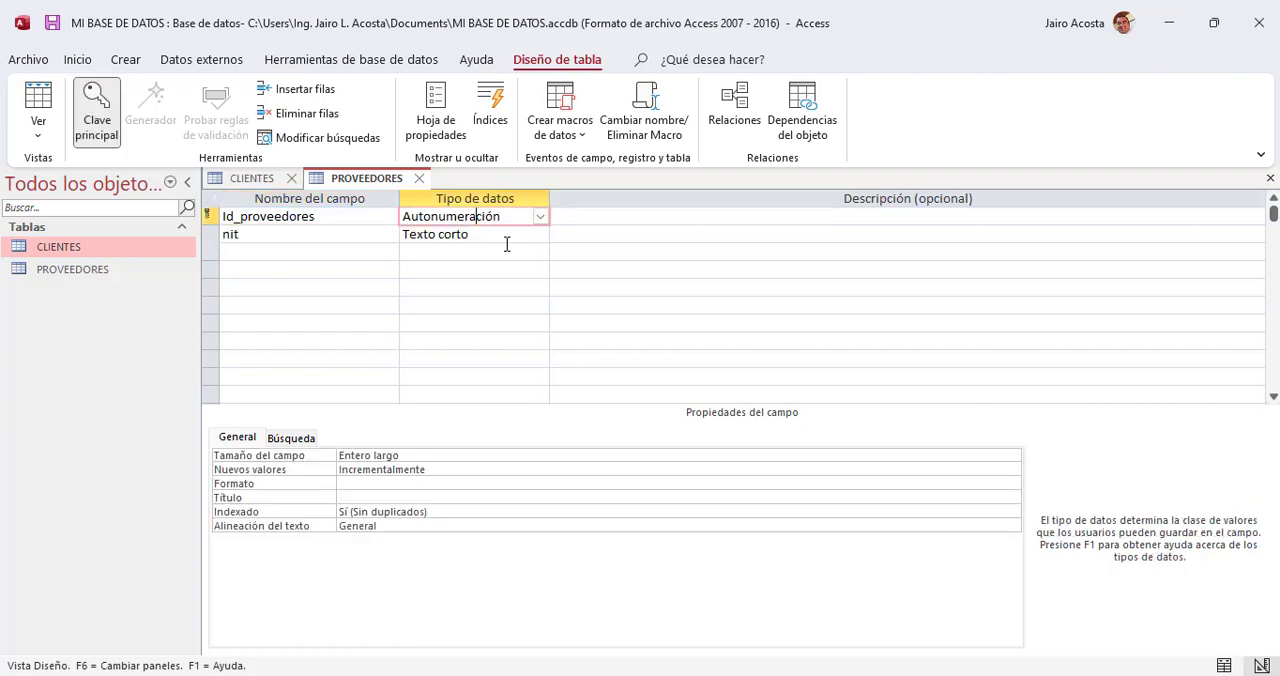
# Step: Add a field named razón_social with the Texto corto data type below nit
pyautogui.click(265, 252)
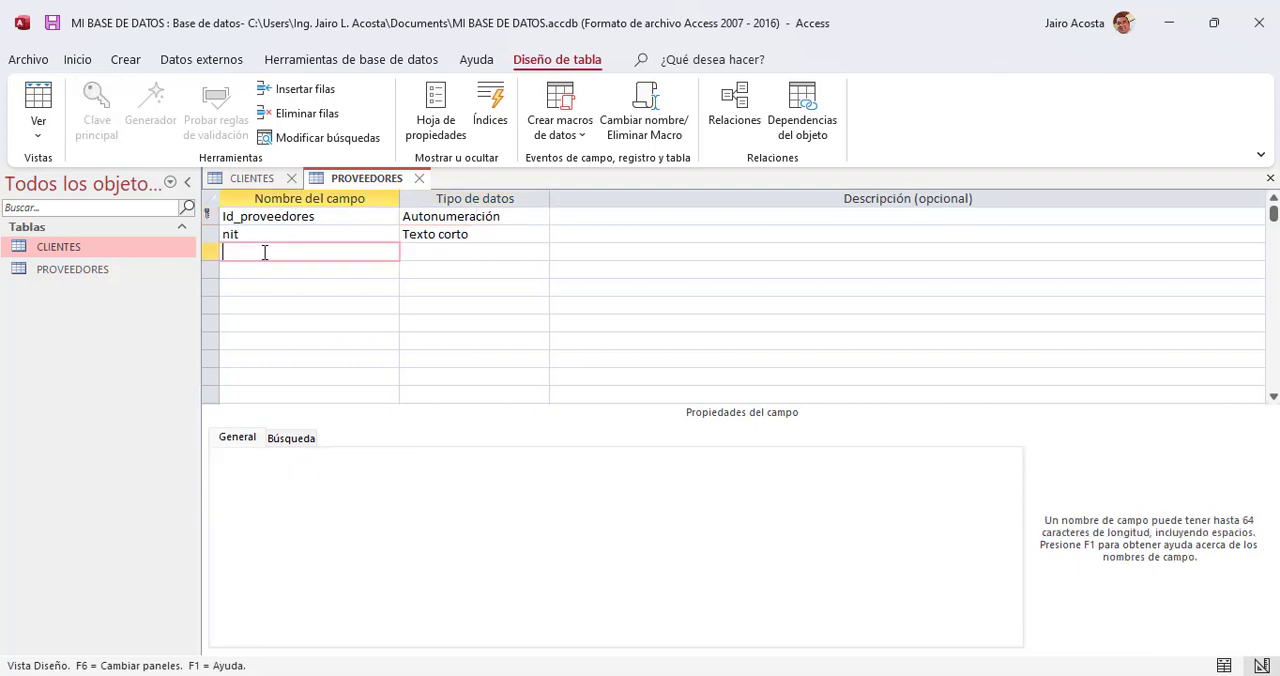
pyautogui.write('razón social')
pyautogui.click(260, 252)
pyautogui.press('BackSpace')
pyautogui.write('_')
pyautogui.click(451, 252)
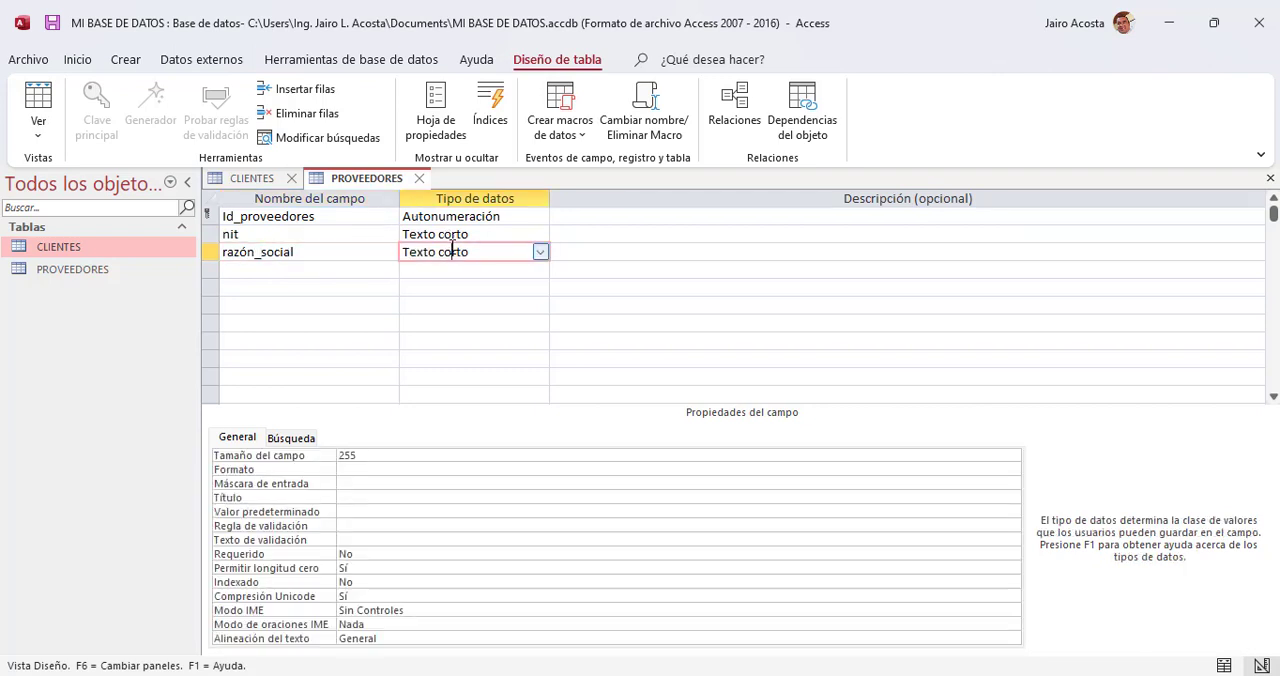
# Step: Add the fields direccion and telefono below razón_social, both with the Texto corto data type
pyautogui.click(302, 265)
pyautogui.write('direccion')
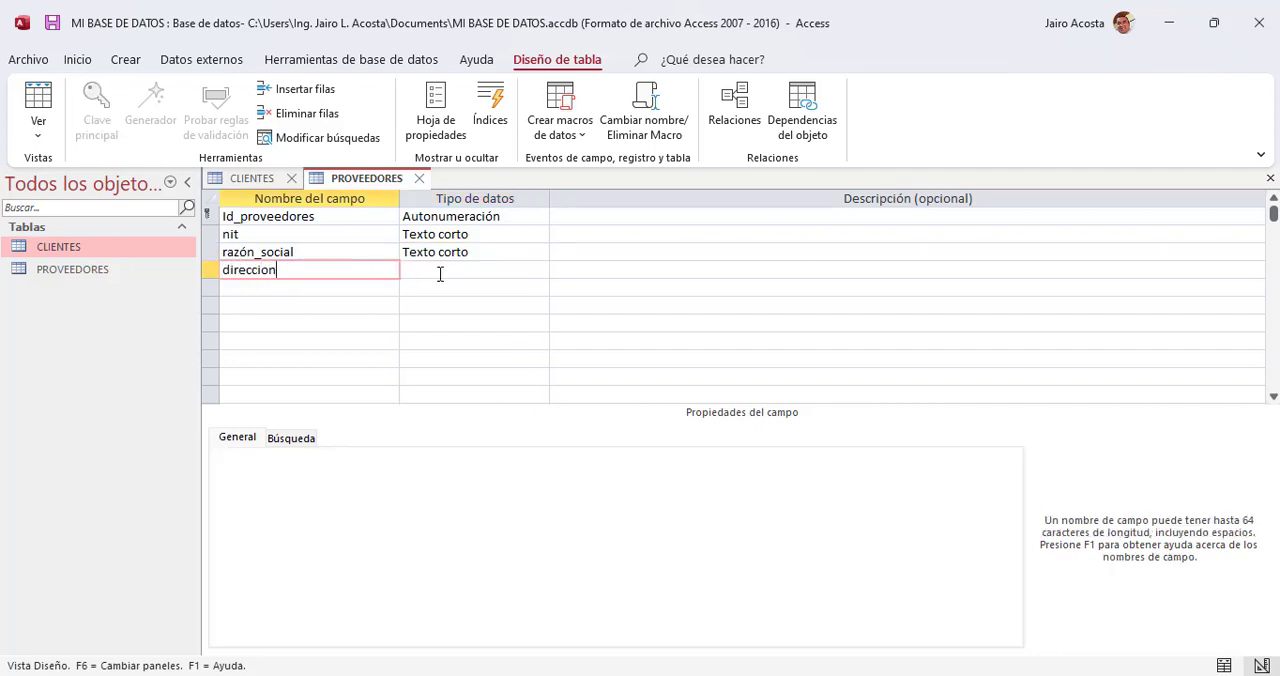
pyautogui.click(460, 270)
pyautogui.click(340, 287)
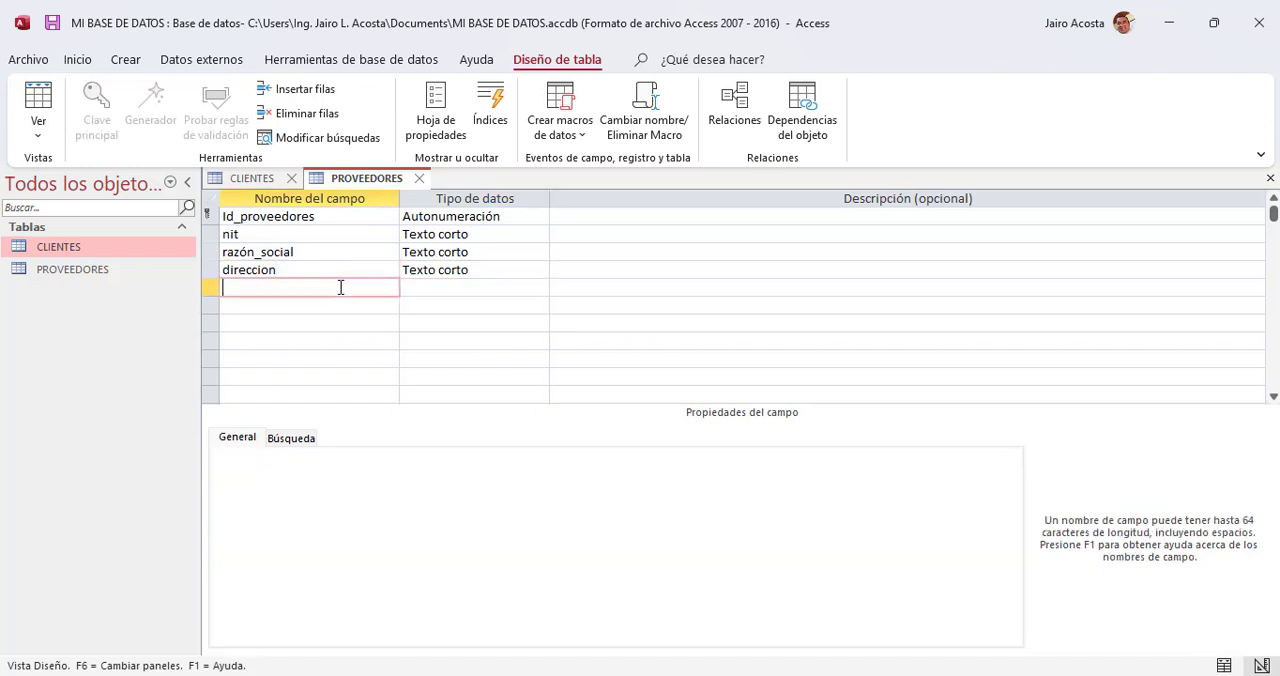
pyautogui.write('telefono')
pyautogui.click(478, 287)
# Step: Add a field named email with the Texto corto data type to the PROVEEDORES table below telefono
pyautogui.click(288, 305)
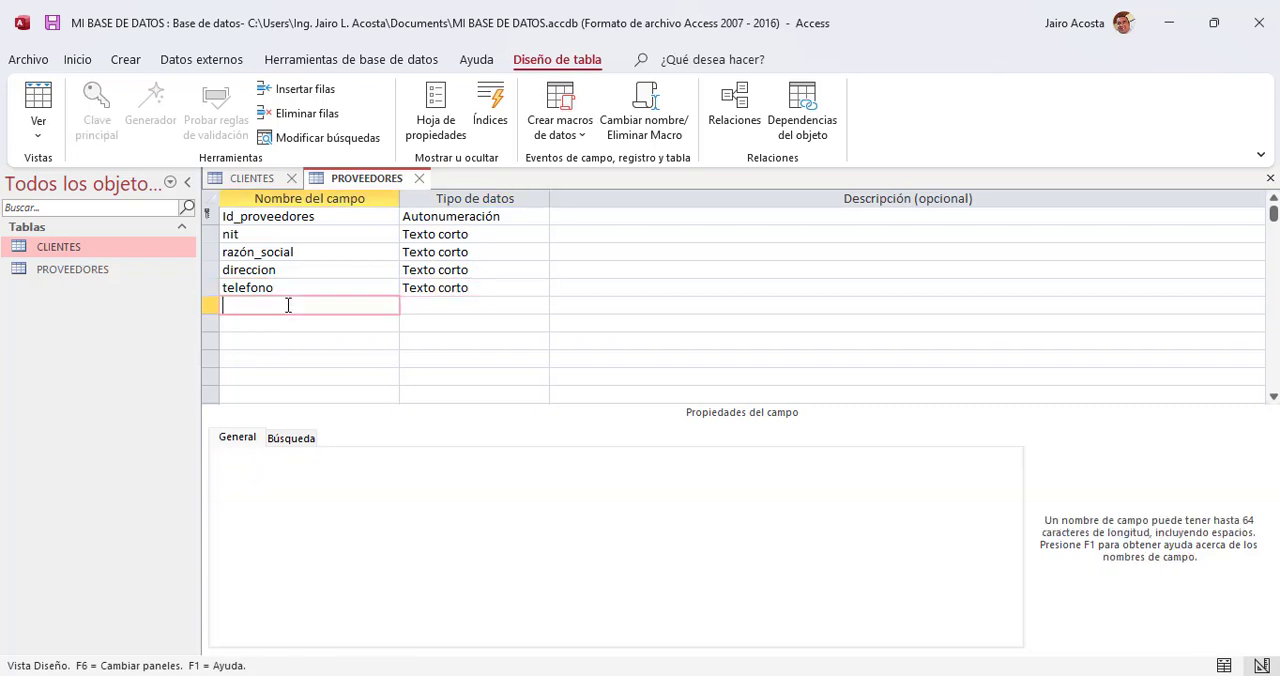
pyautogui.write('email')
pyautogui.click(452, 303)
# Step: Add a field named observaciones to the PROVEEDORES table below email and set its data type to Texto largo
pyautogui.click(364, 325)
pyautogui.write('o')
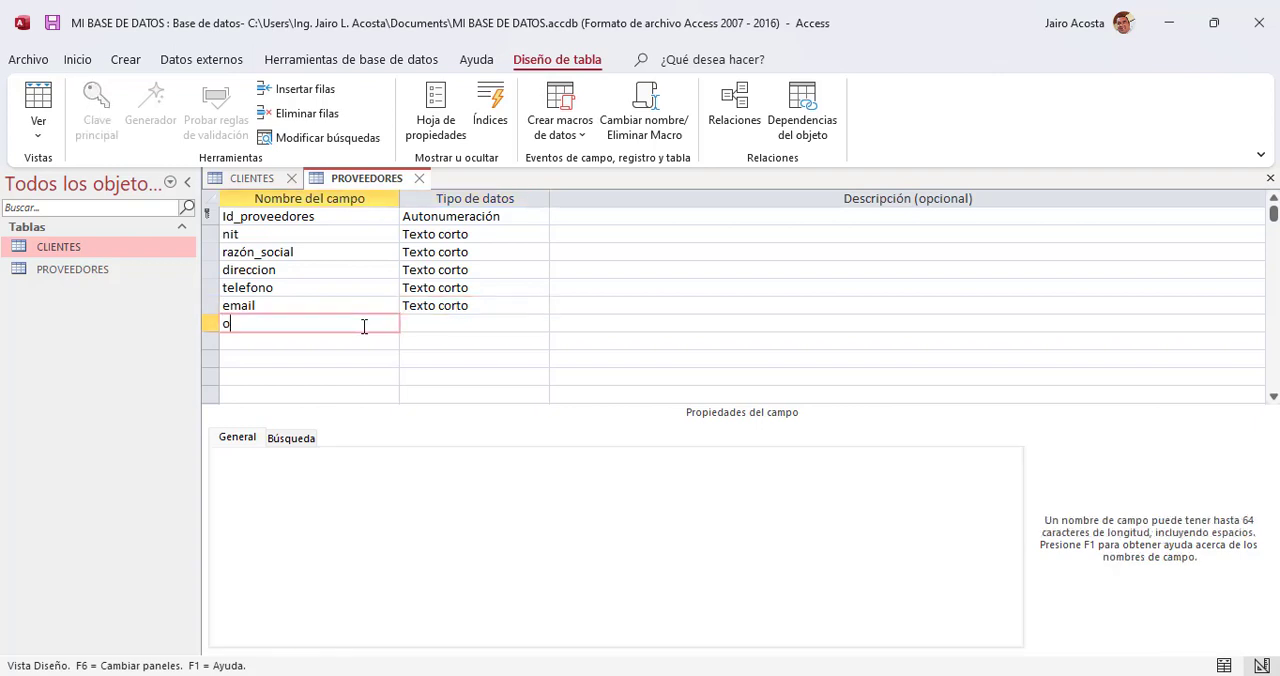
pyautogui.write('bservaciones')
pyautogui.click(488, 321)
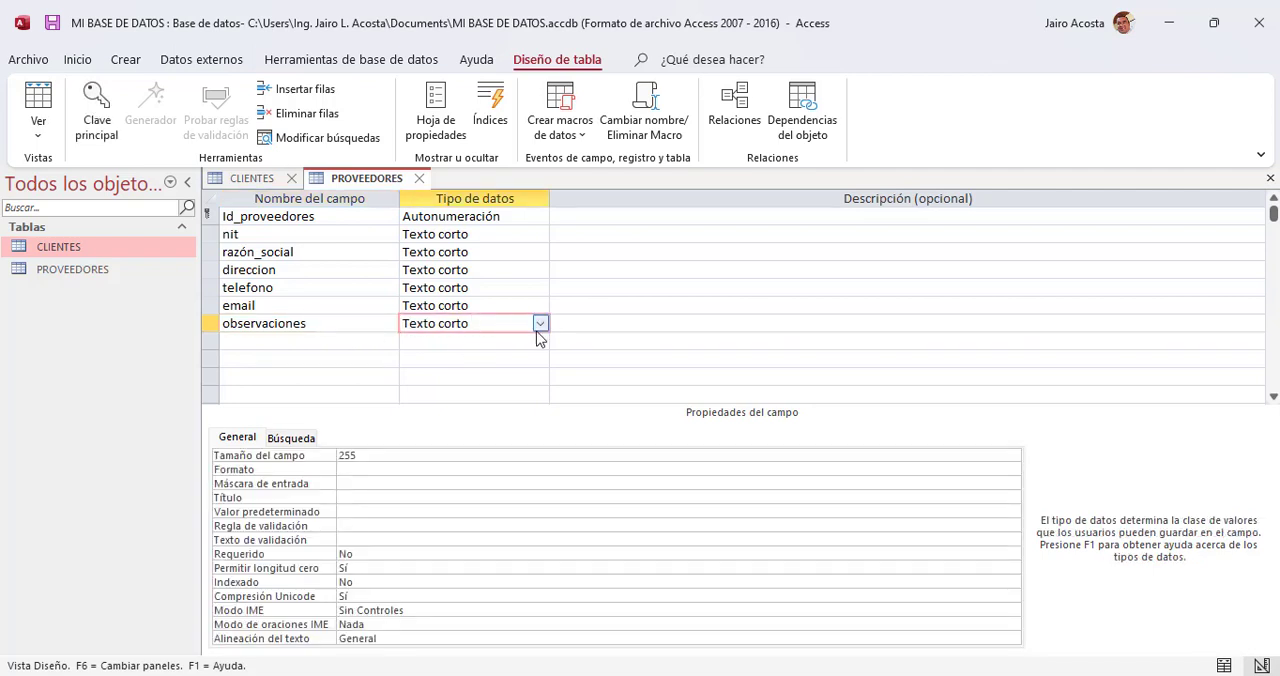
pyautogui.click(540, 324)
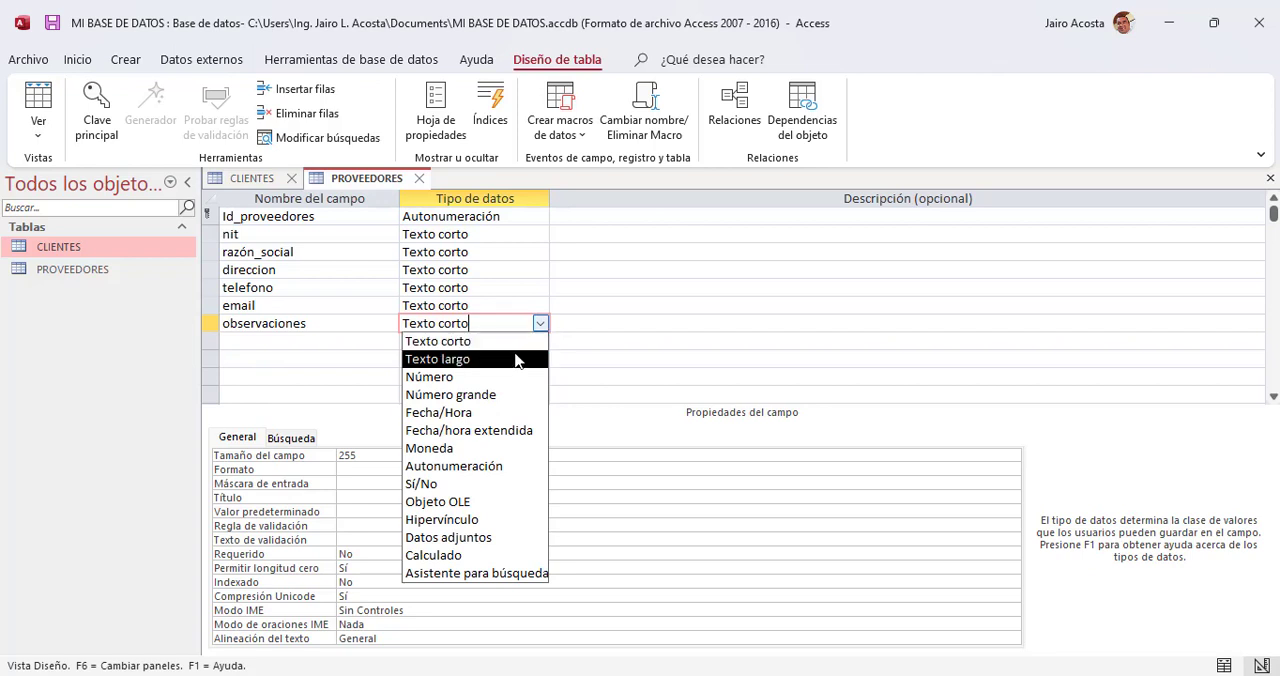
pyautogui.click(512, 361)
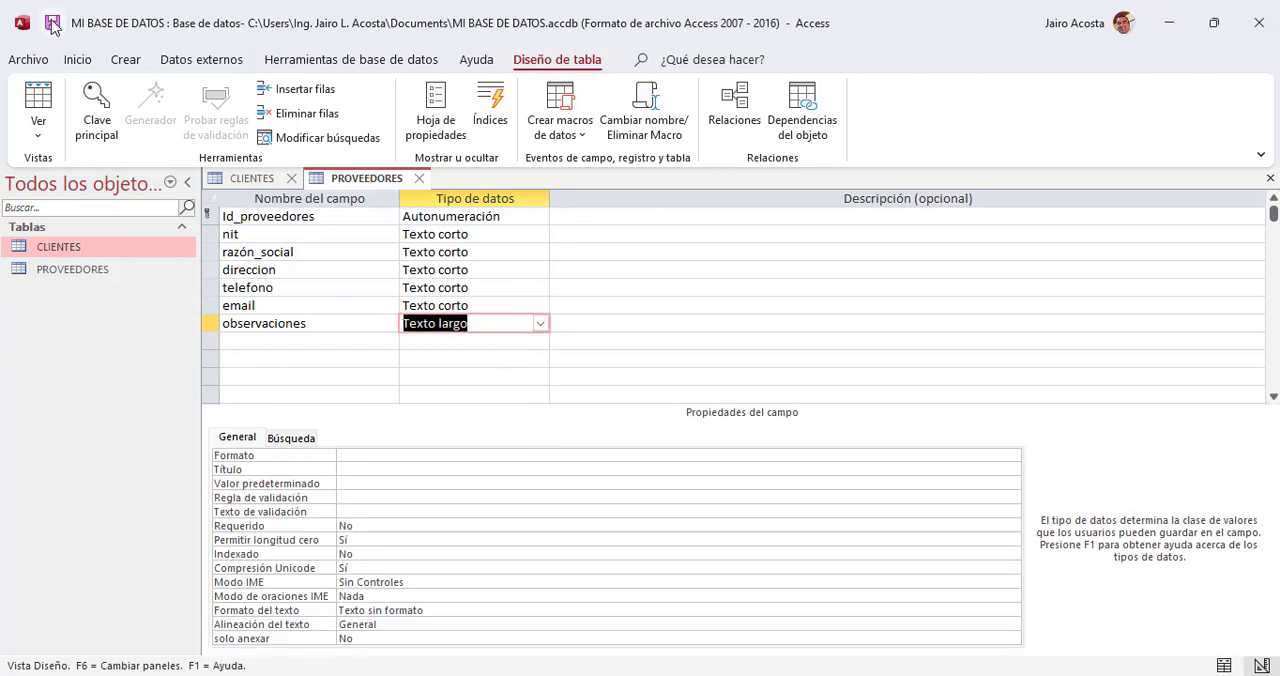
# Step: Open the PROVEEDORES table in datasheet view
pyautogui.click(67, 275)
pyautogui.doubleClick(67, 275)
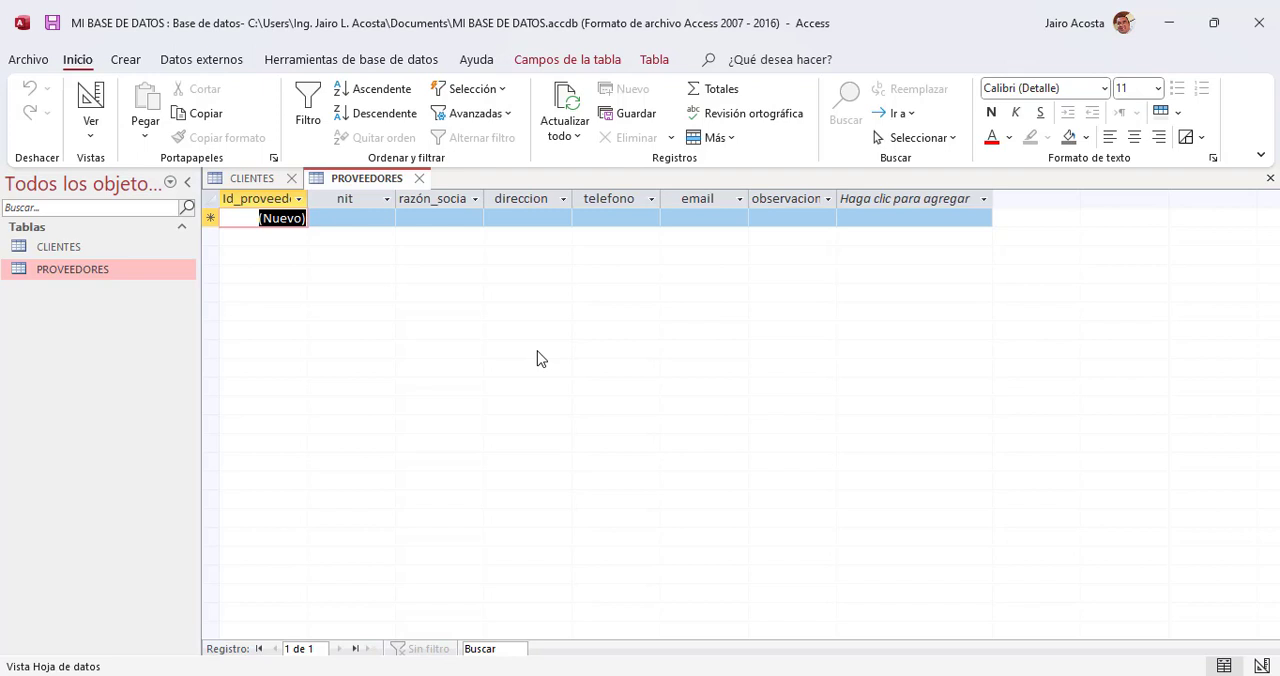
pyautogui.click(1088, 675)
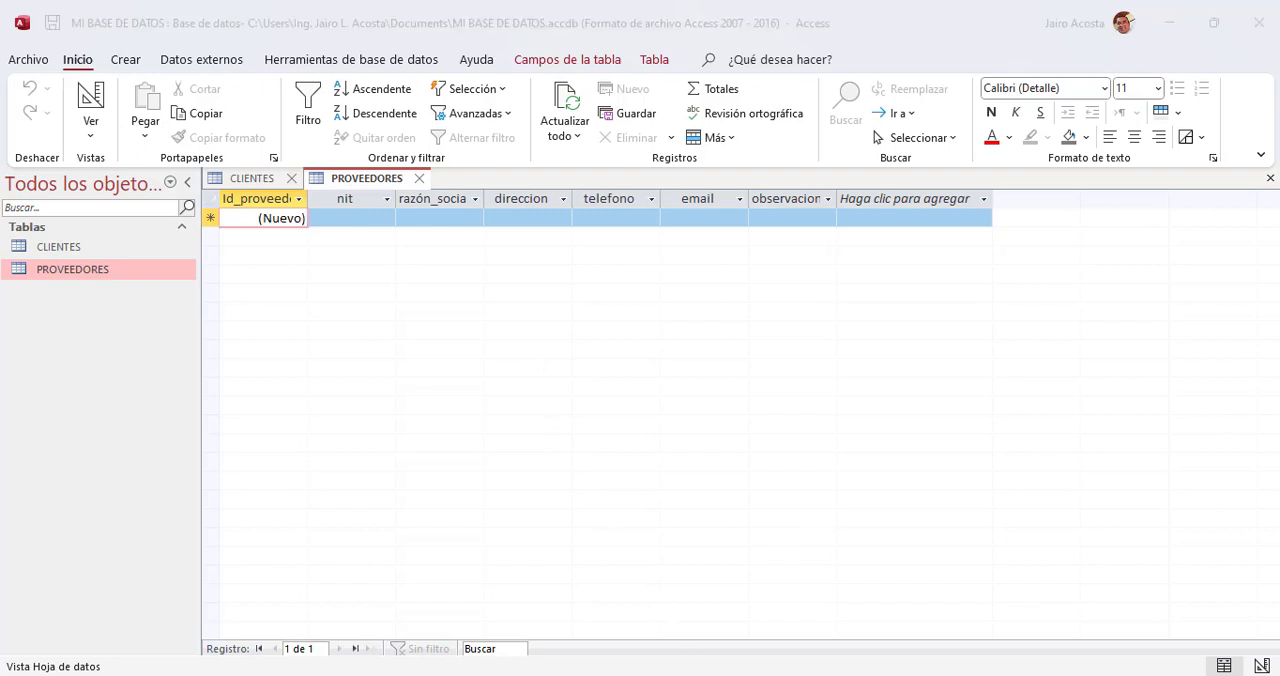